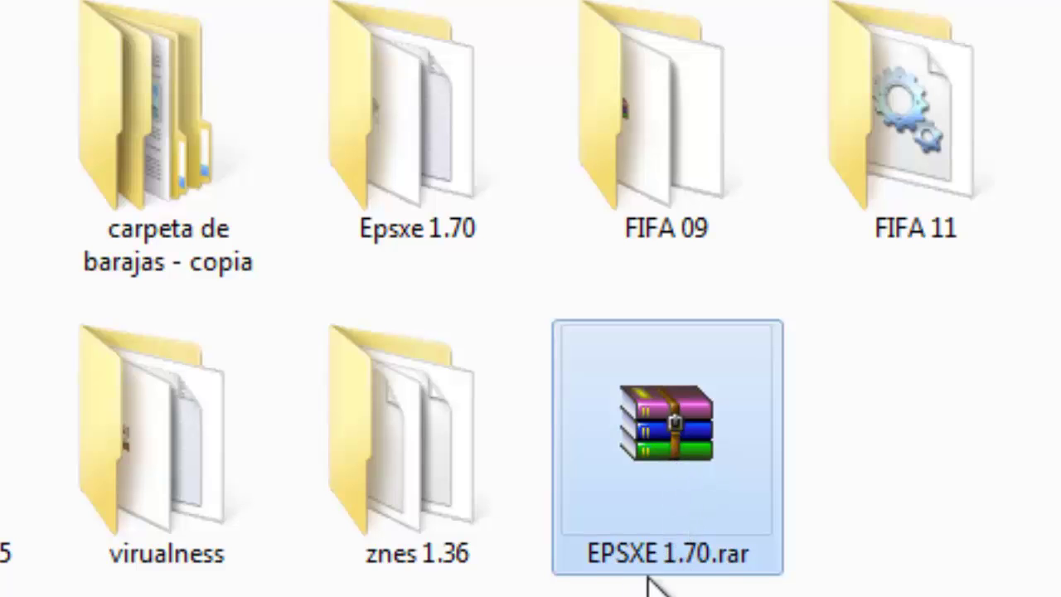
# Extract EPSXE 1.70.rar into the current folder, replacing all existing files
pyautogui.rightClick(686, 456)
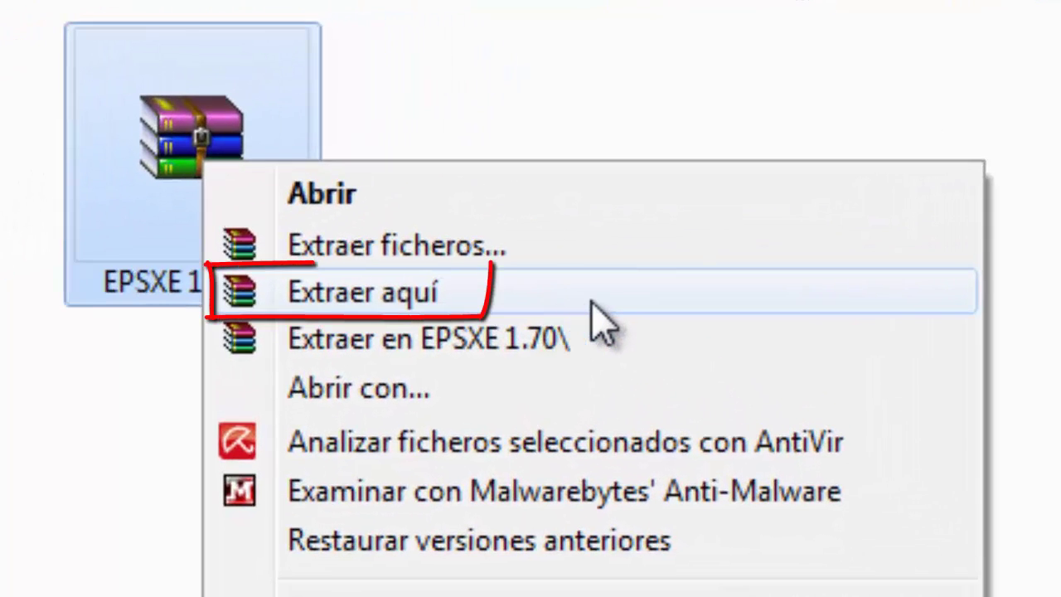
pyautogui.click(592, 303)
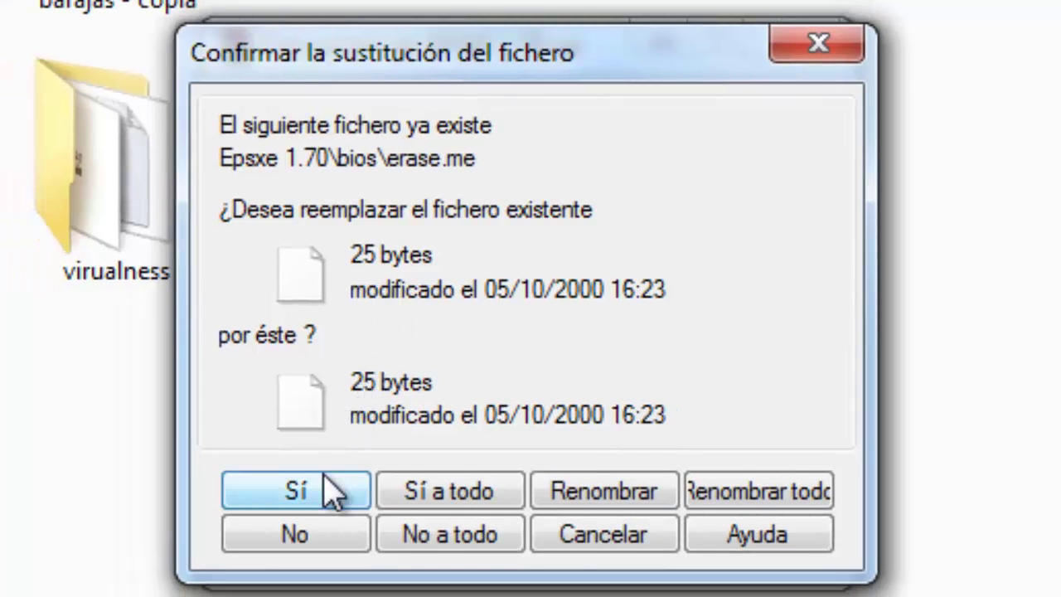
pyautogui.click(331, 493)
pyautogui.click(448, 502)
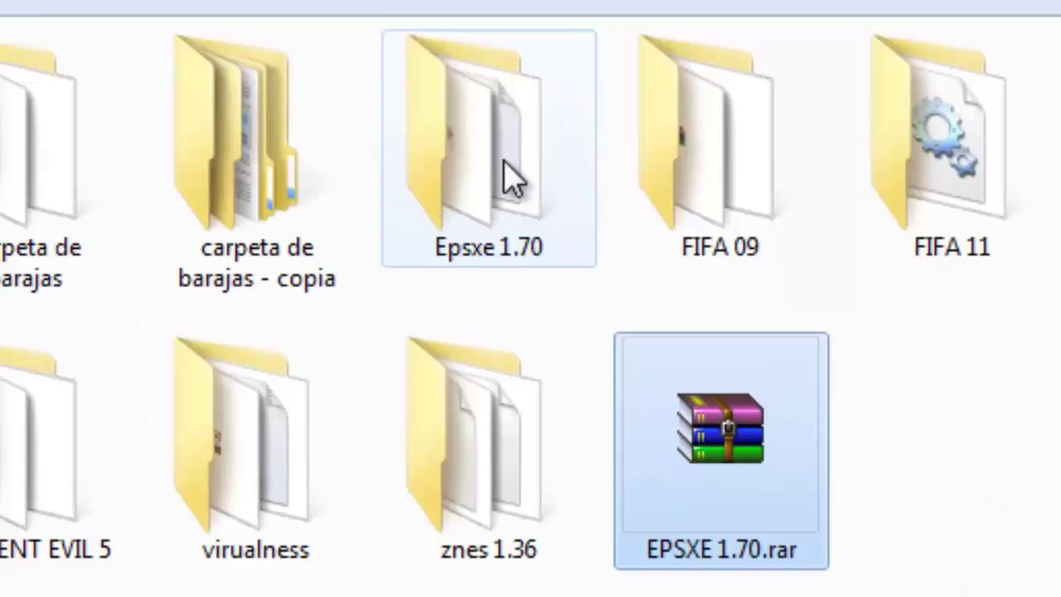
# Run ePSXe.exe from the Epsxe 1.70 folder and begin its configuration wizard
pyautogui.click(458, 86)
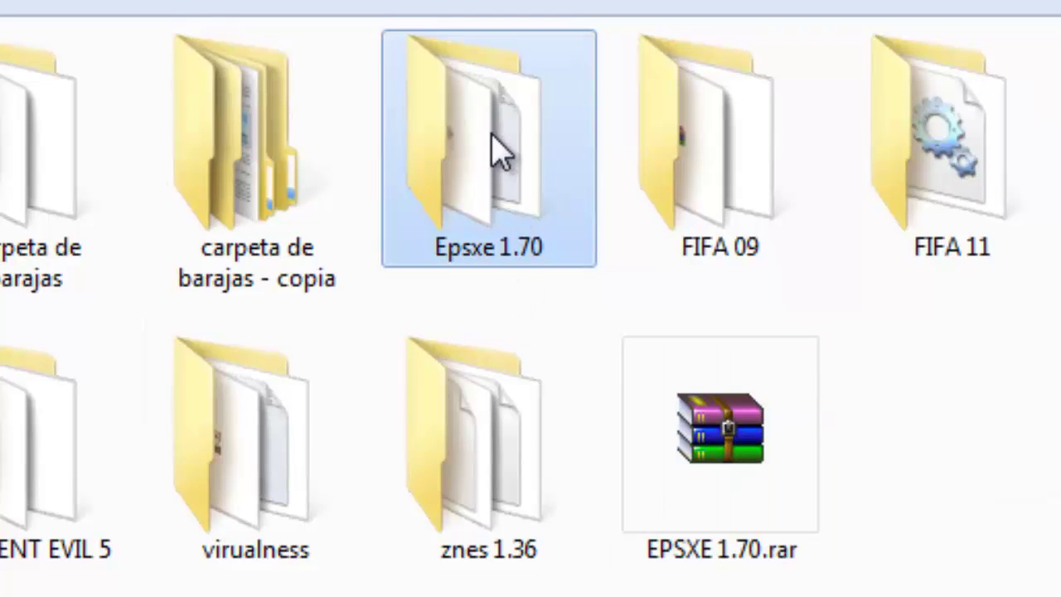
pyautogui.doubleClick(497, 153)
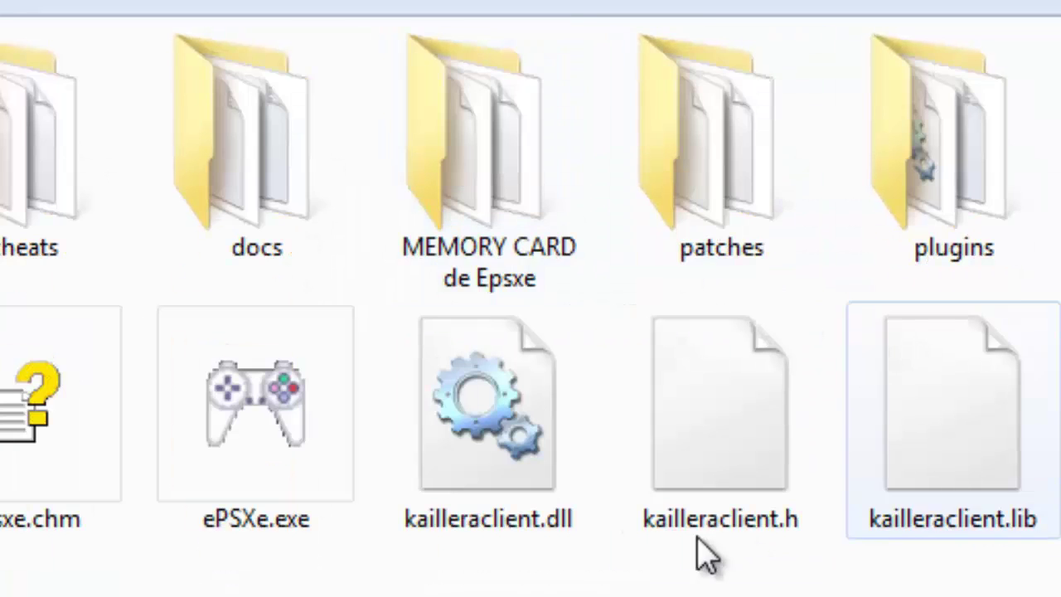
pyautogui.doubleClick(300, 391)
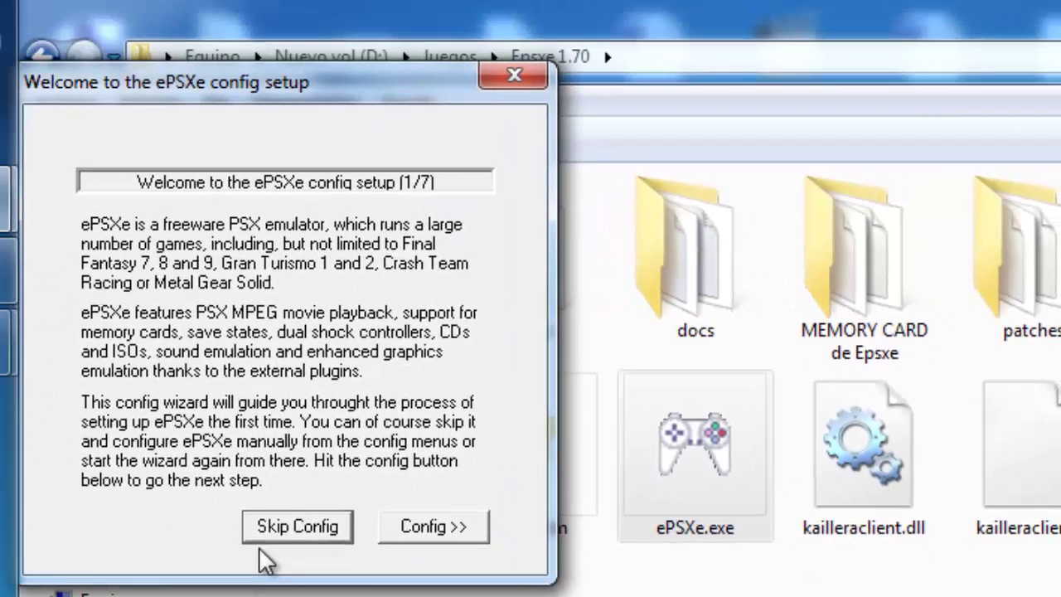
pyautogui.click(461, 531)
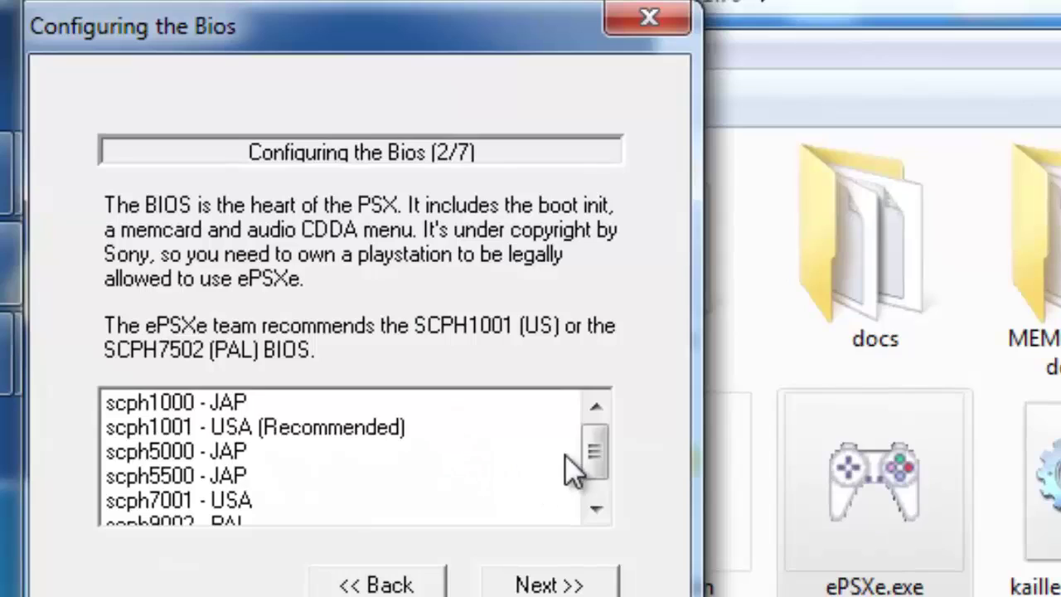
# Choose the scph1001 - USA (Recommended) BIOS and continue to the video configuration
pyautogui.moveTo(592, 456)
pyautogui.mouseDown()
pyautogui.moveTo(594, 489)
pyautogui.moveTo(594, 450)
pyautogui.mouseUp()
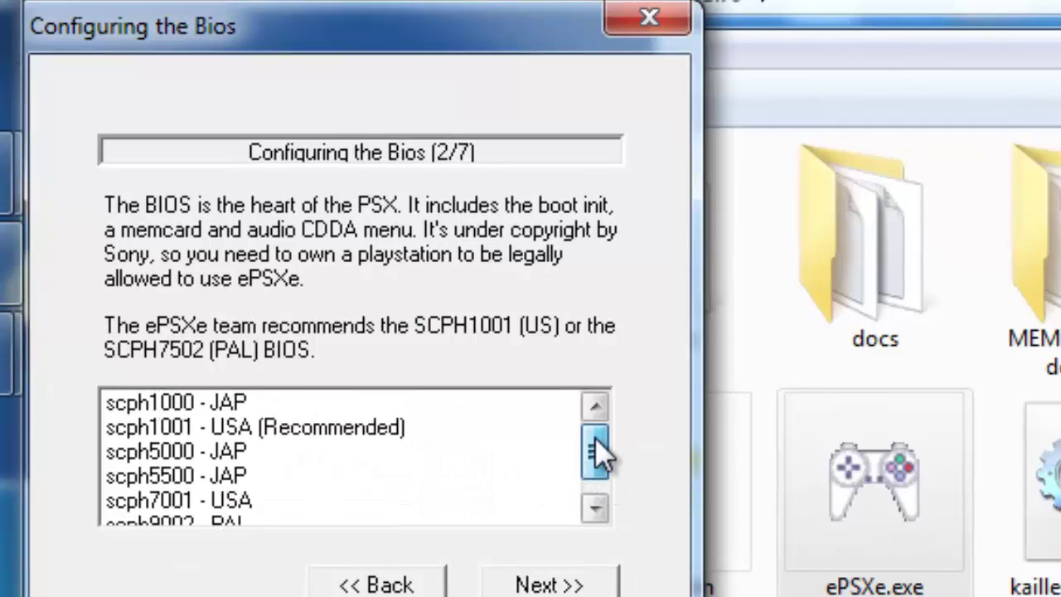
pyautogui.click(367, 440)
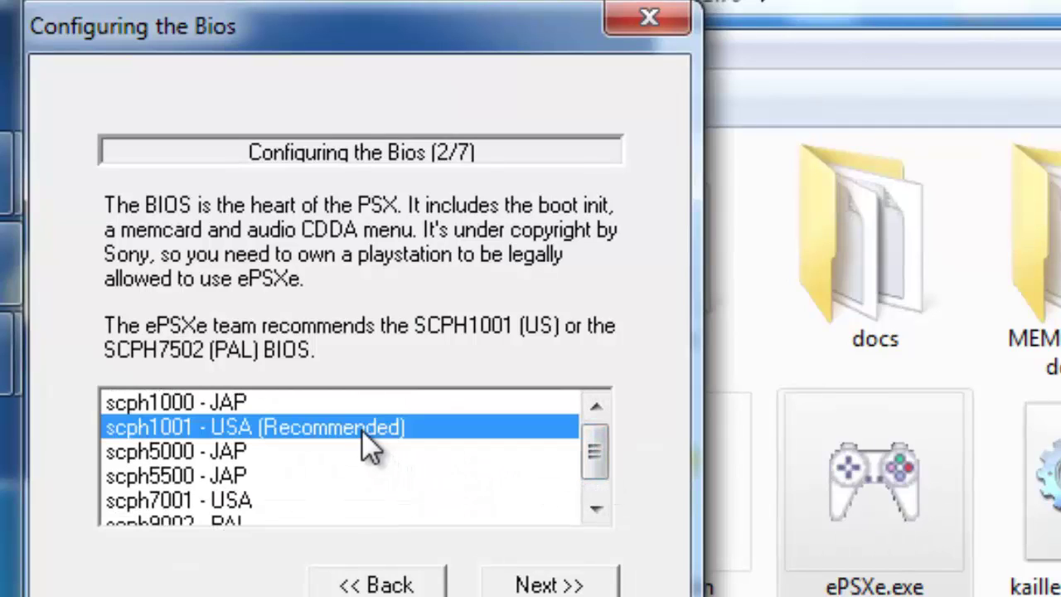
pyautogui.click(550, 584)
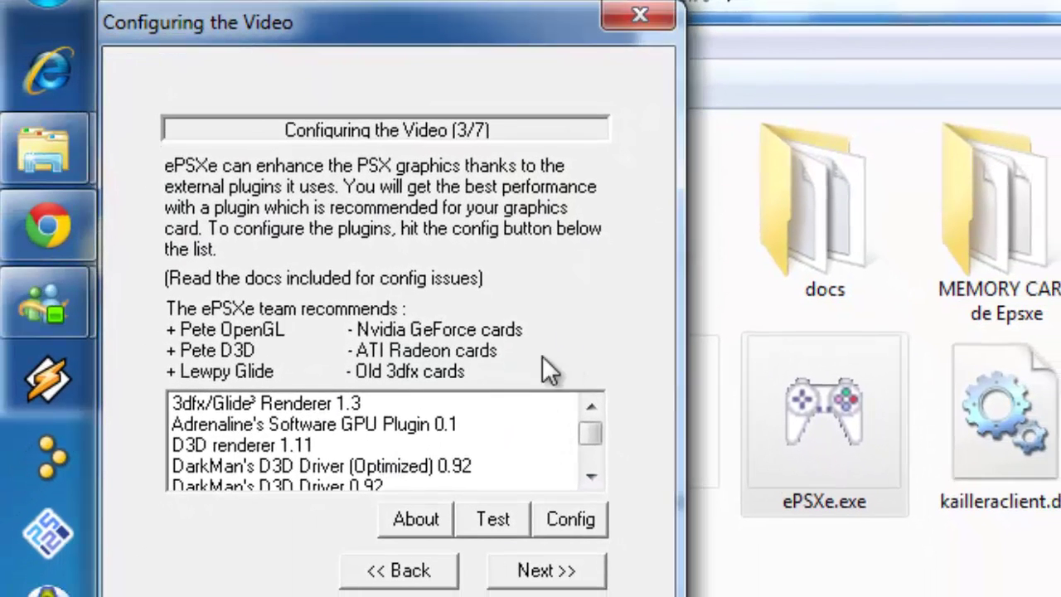
# Select Pete's DX6 D3D Driver 1.76 as the video plugin
pyautogui.moveTo(586, 477); pyautogui.dragTo(587, 478)
pyautogui.click(587, 477)
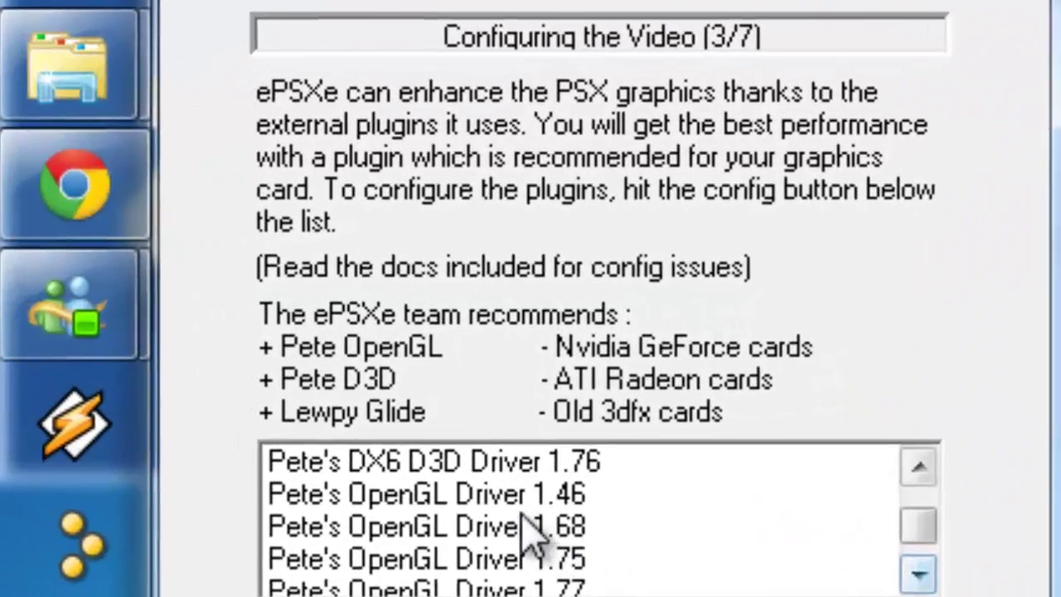
pyautogui.click(320, 409)
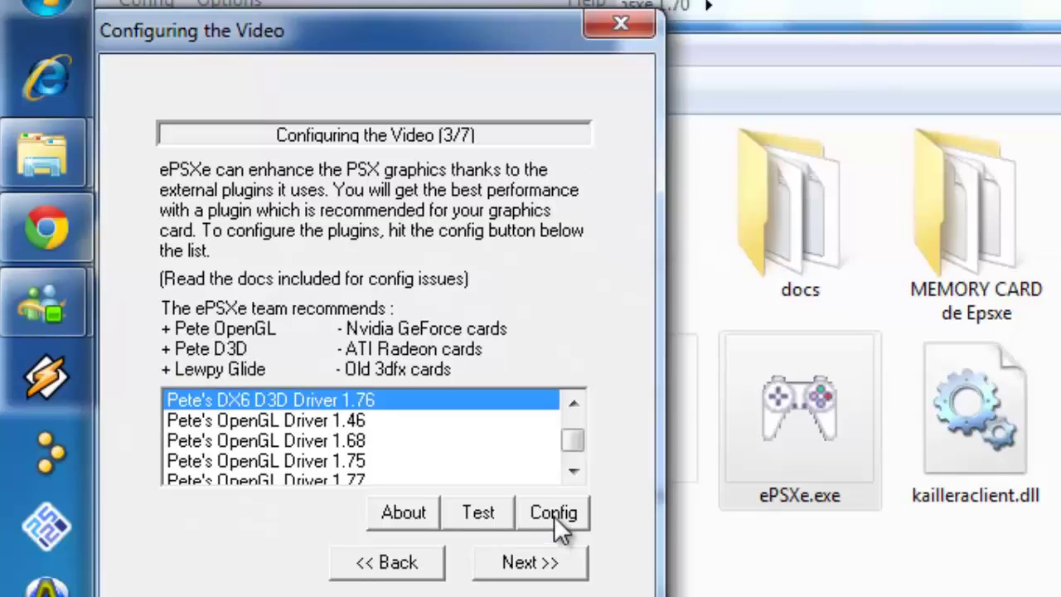
# Configure the video plugin for window mode with the FPS limit enabled, and continue to the sound configuration
pyautogui.click(554, 514)
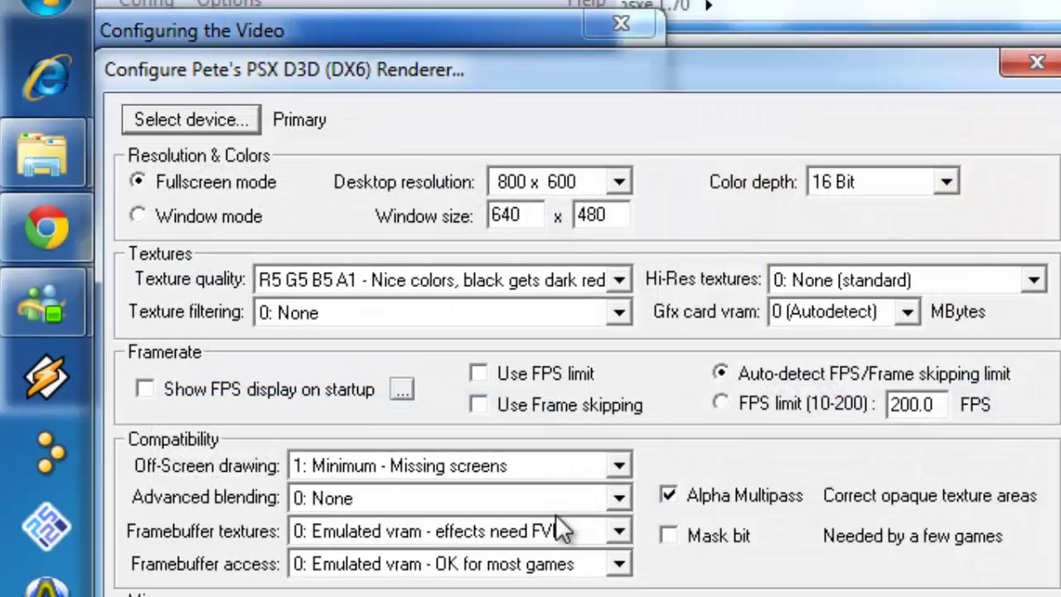
pyautogui.click(219, 213)
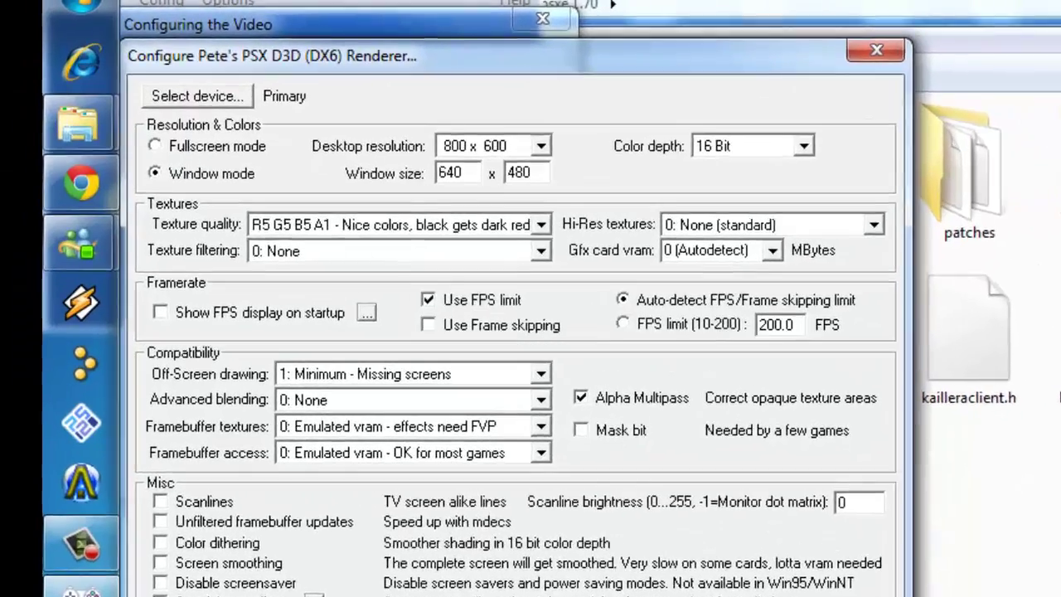
pyautogui.click(413, 575)
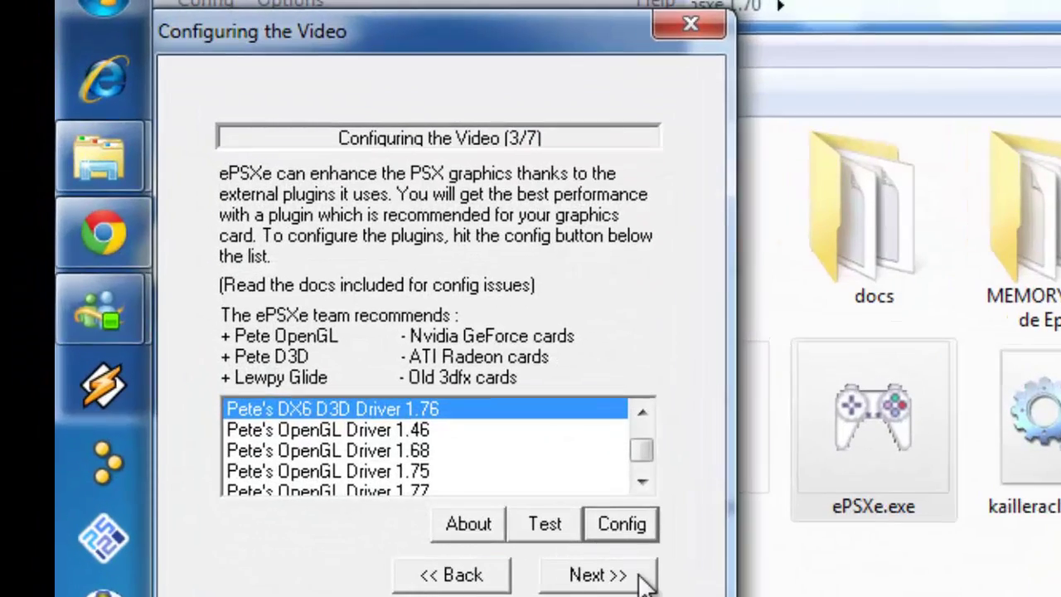
pyautogui.click(640, 576)
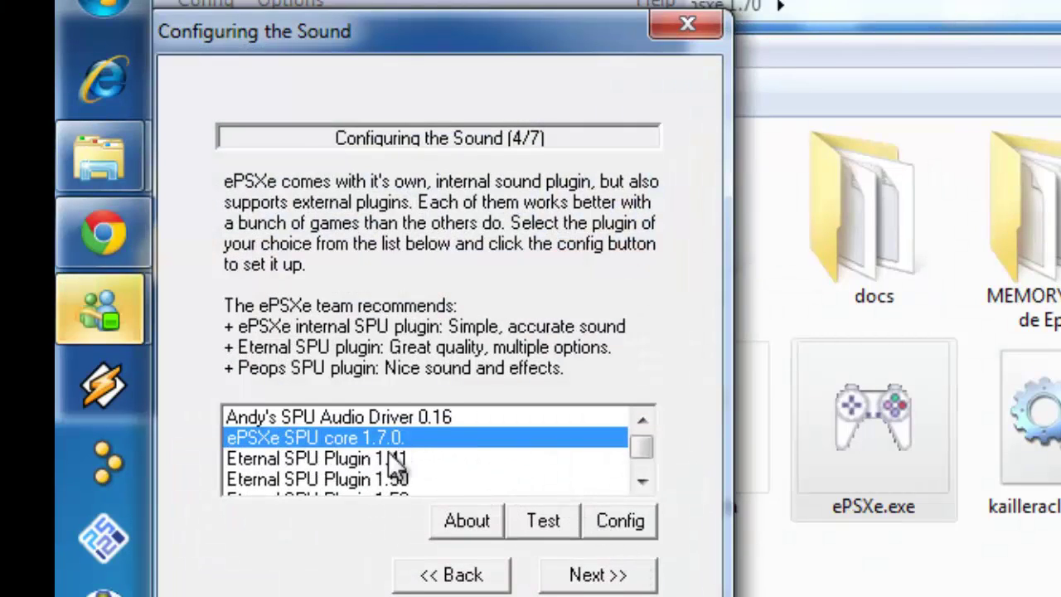
# Accept ePSXe SPU core 1.7.0 for sound and ePSXe CDR WNT/W2K core 1.7.0 for the CD-ROM, continuing to the pads
pyautogui.click(612, 575)
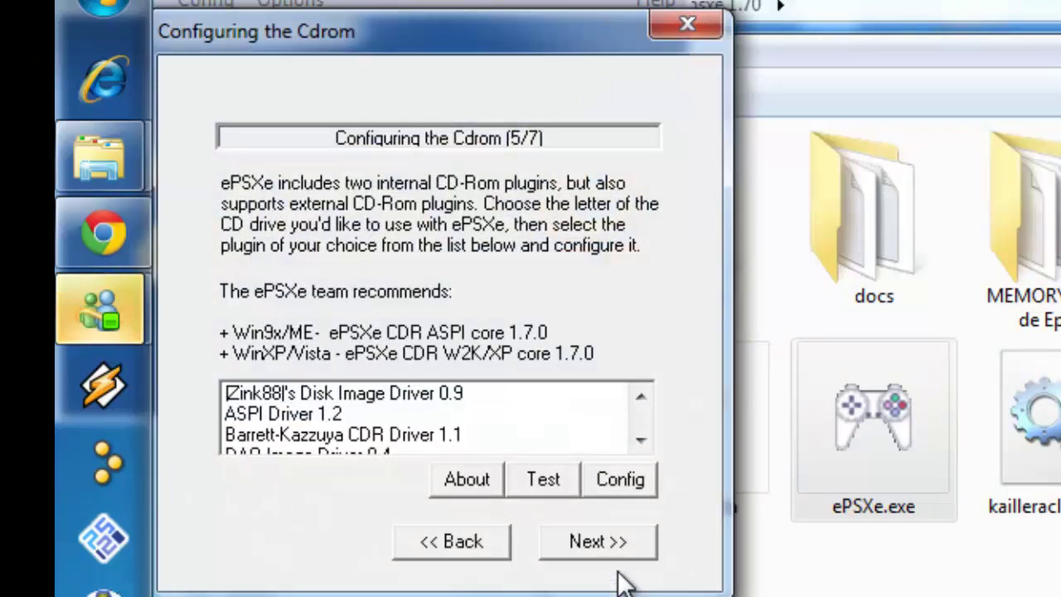
pyautogui.click(641, 440)
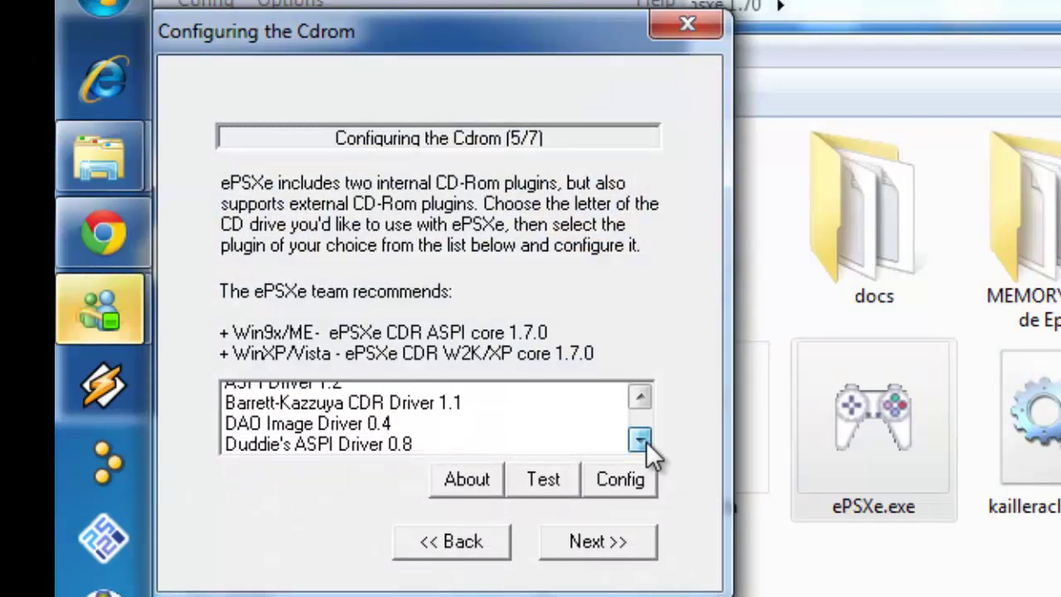
pyautogui.click(641, 439)
pyautogui.click(642, 439)
pyautogui.click(642, 439)
pyautogui.click(639, 398)
pyautogui.click(640, 398)
pyautogui.click(640, 397)
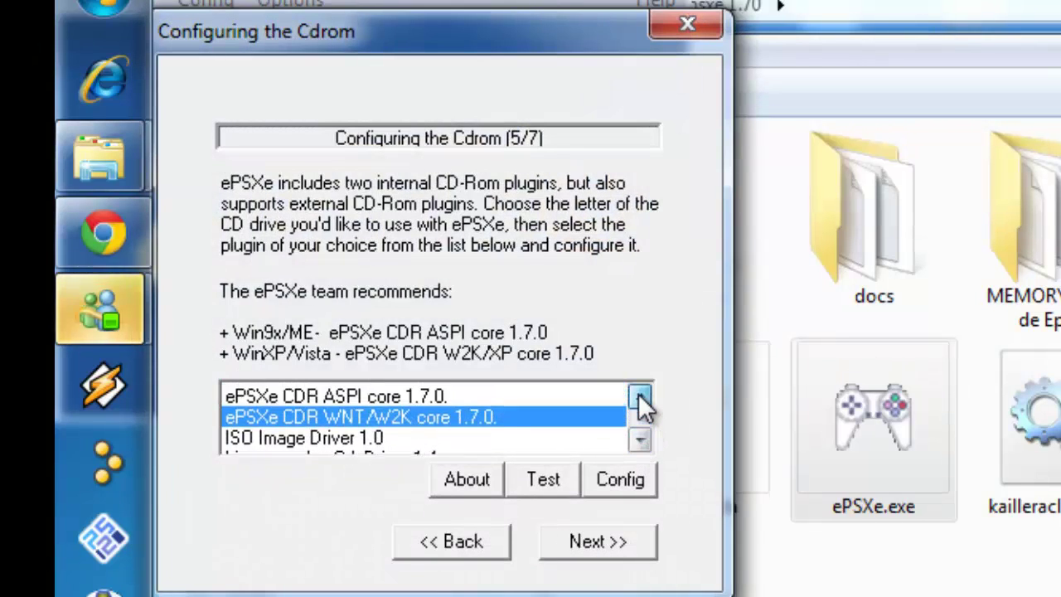
pyautogui.click(640, 398)
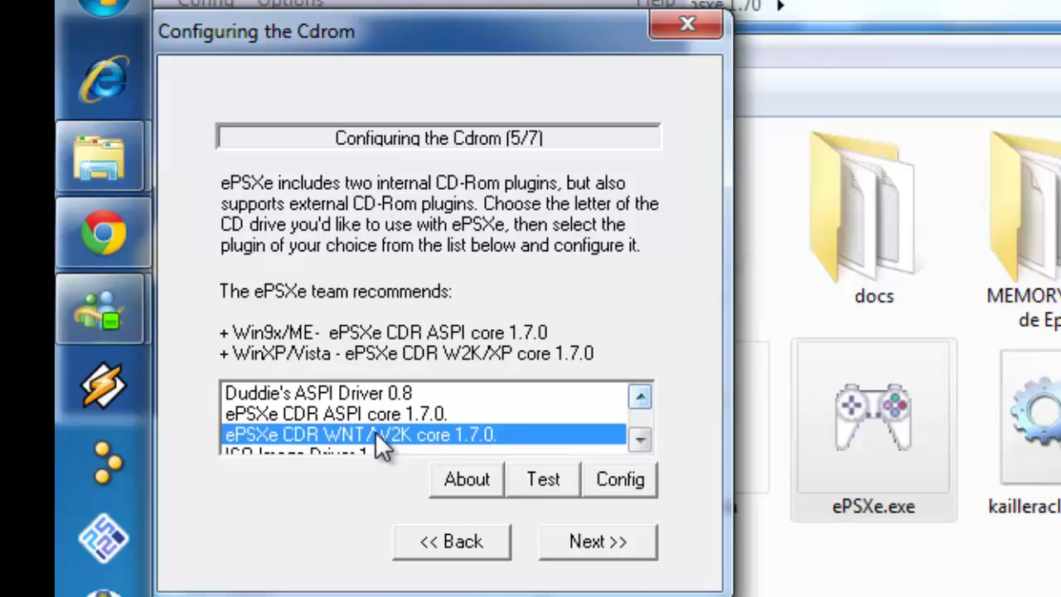
pyautogui.click(620, 557)
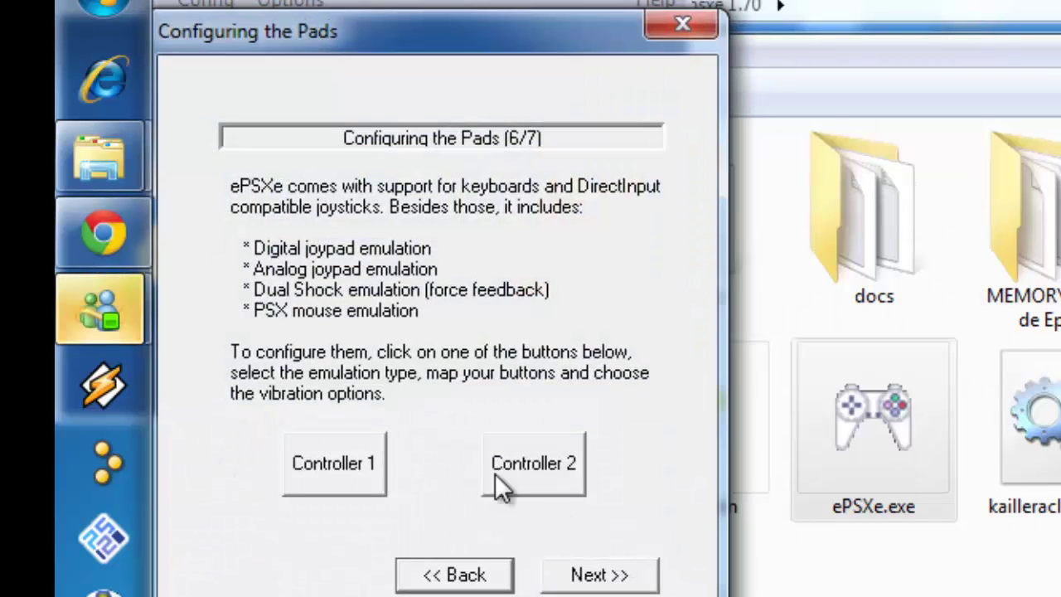
# Map Controller 1 to the joystick, with directions on the J1 axes and buttons on J1_B1 to J1_B10, and save the mapping
pyautogui.click(377, 463)
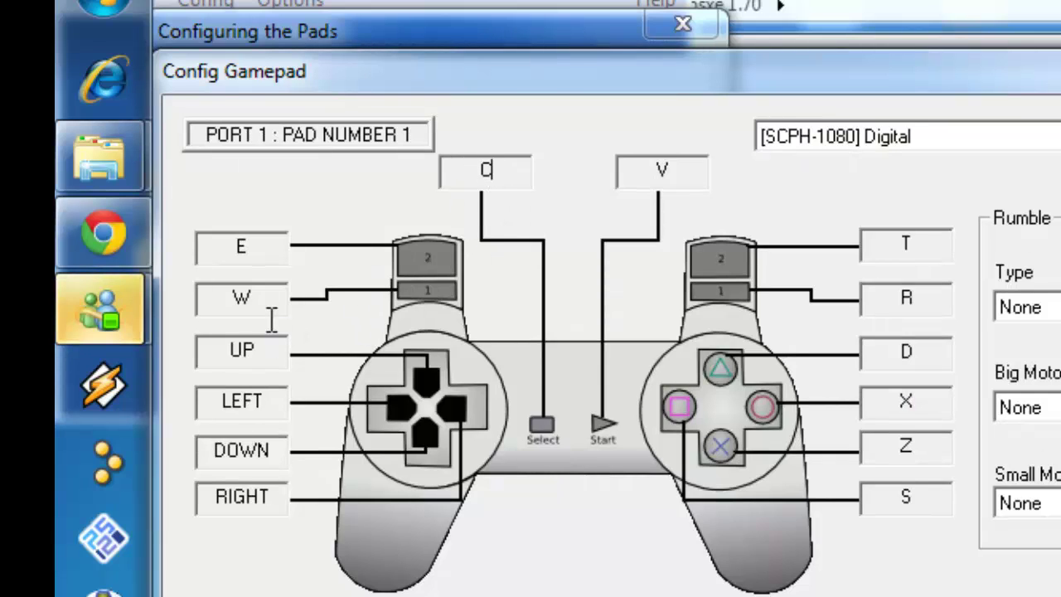
pyautogui.click(248, 297)
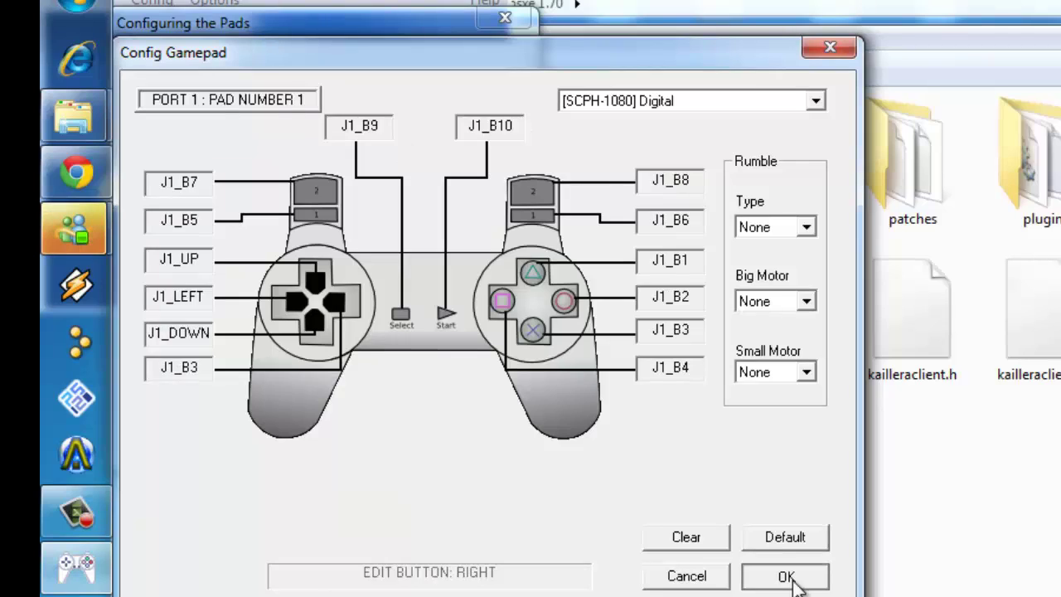
pyautogui.click(787, 578)
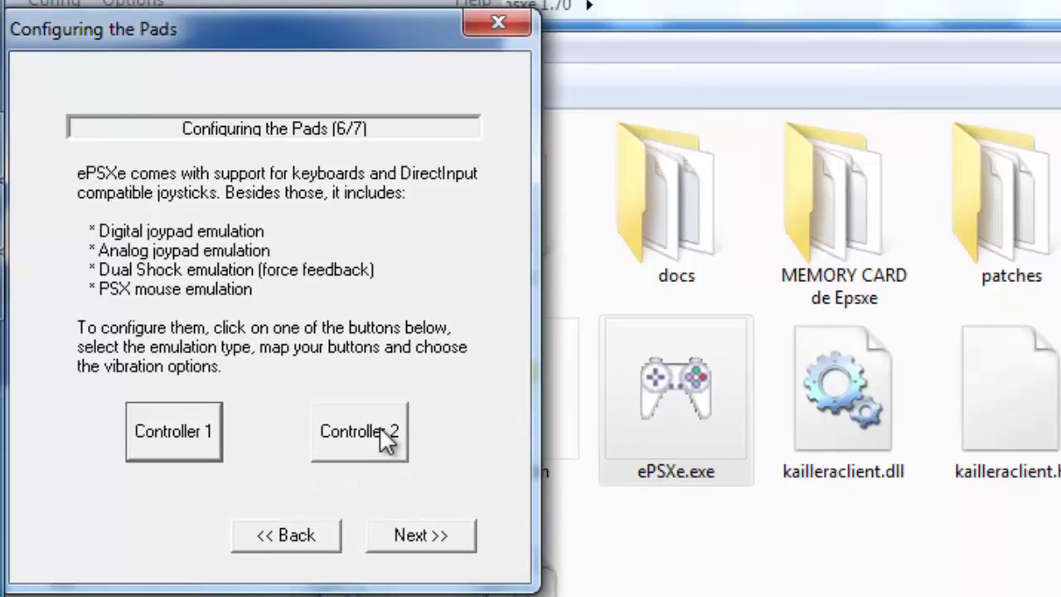
# Finish the configuration wizard without setting up Controller 2, and reposition the emulator window
pyautogui.click(457, 536)
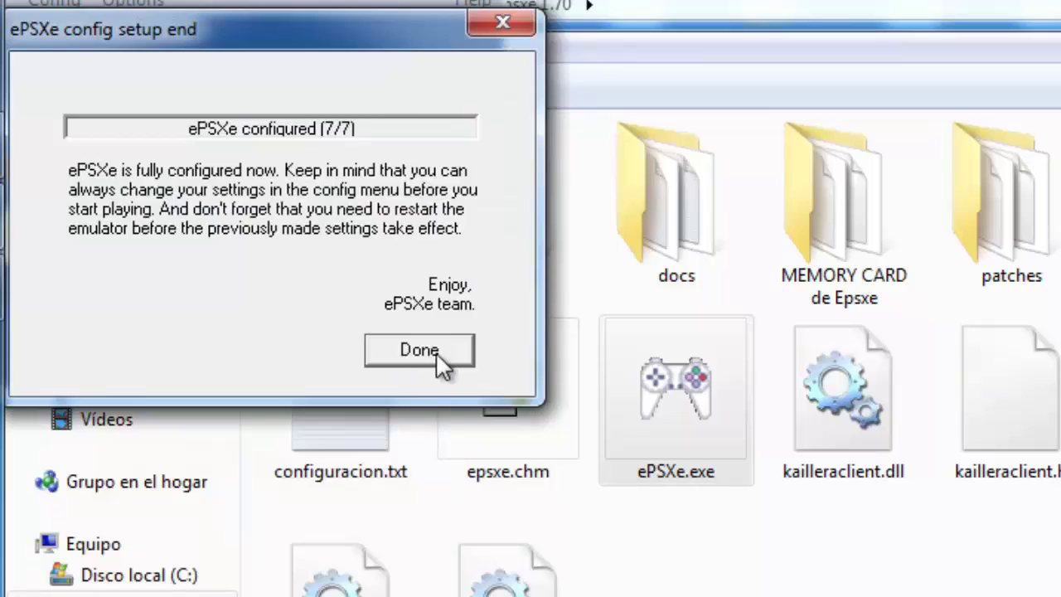
pyautogui.click(421, 351)
pyautogui.moveTo(227, 1); pyautogui.dragTo(544, 198)
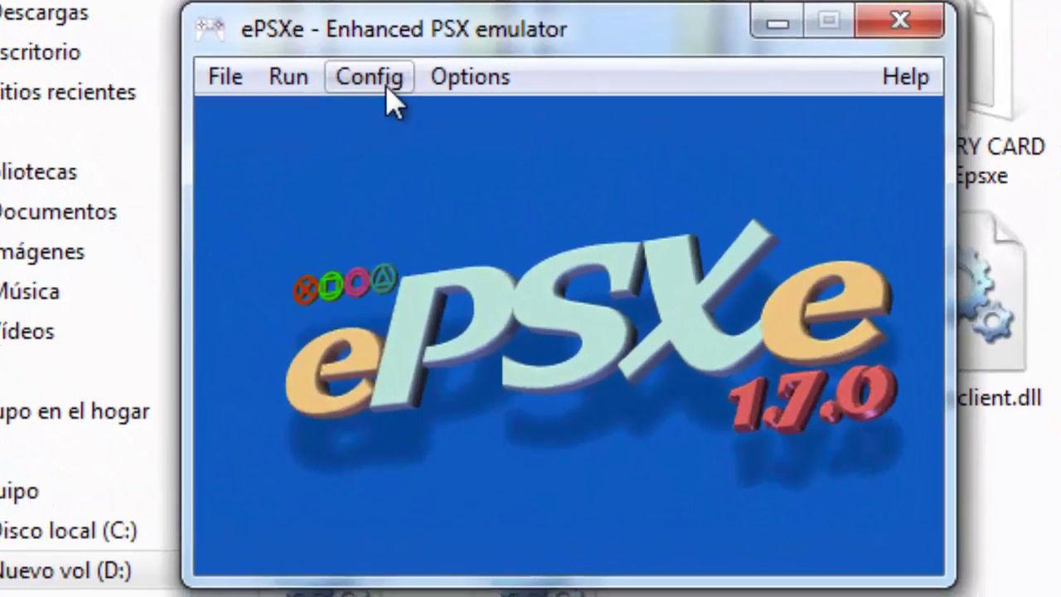
# Review the sound configuration, checking the ePSXe SPU core's settings and the list of available sound plugins
pyautogui.click(459, 111)
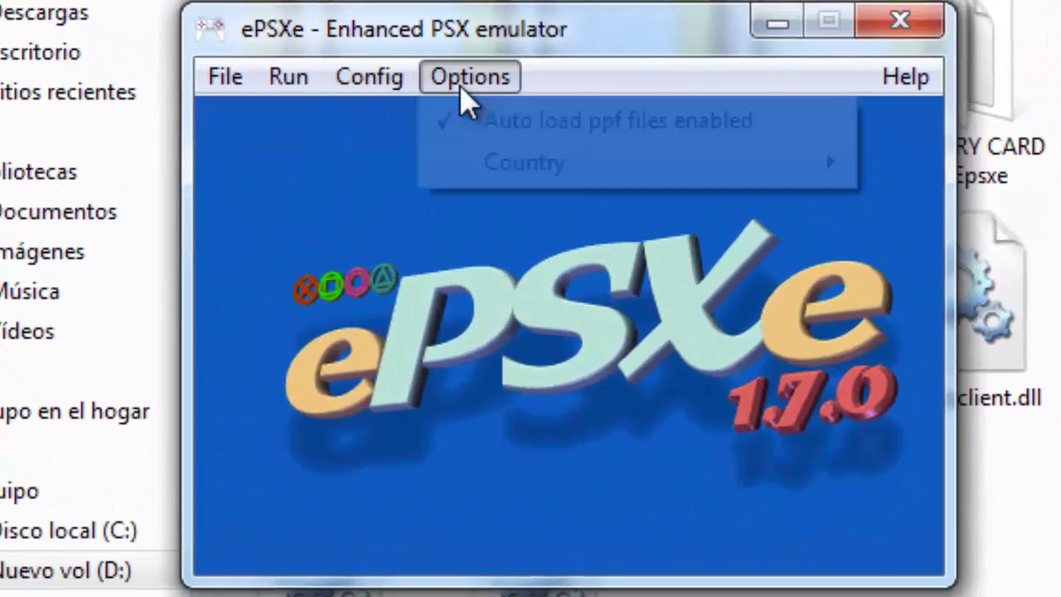
pyautogui.moveTo(391, 89)
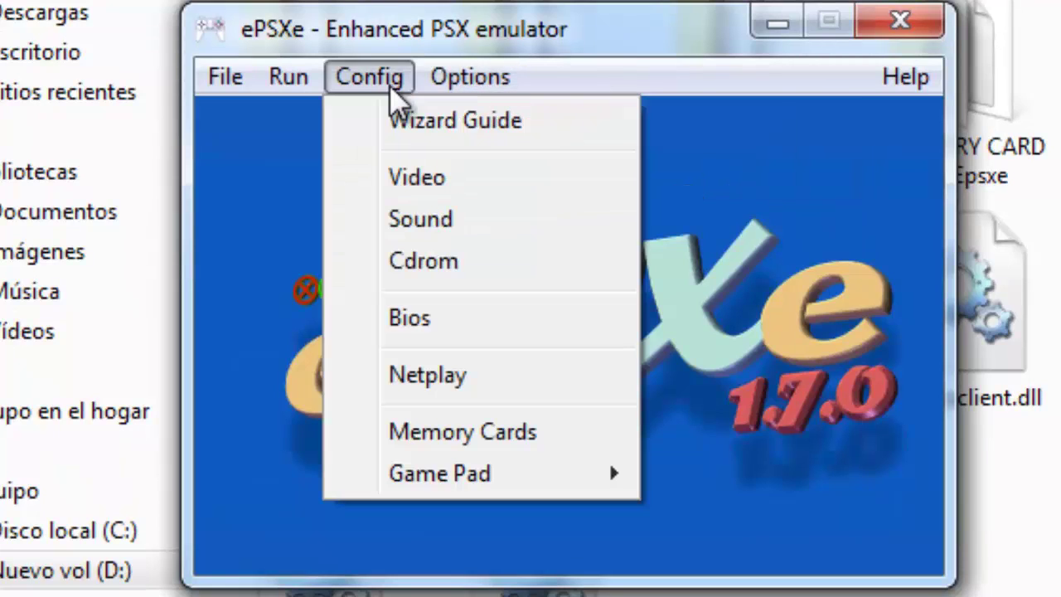
pyautogui.click(541, 222)
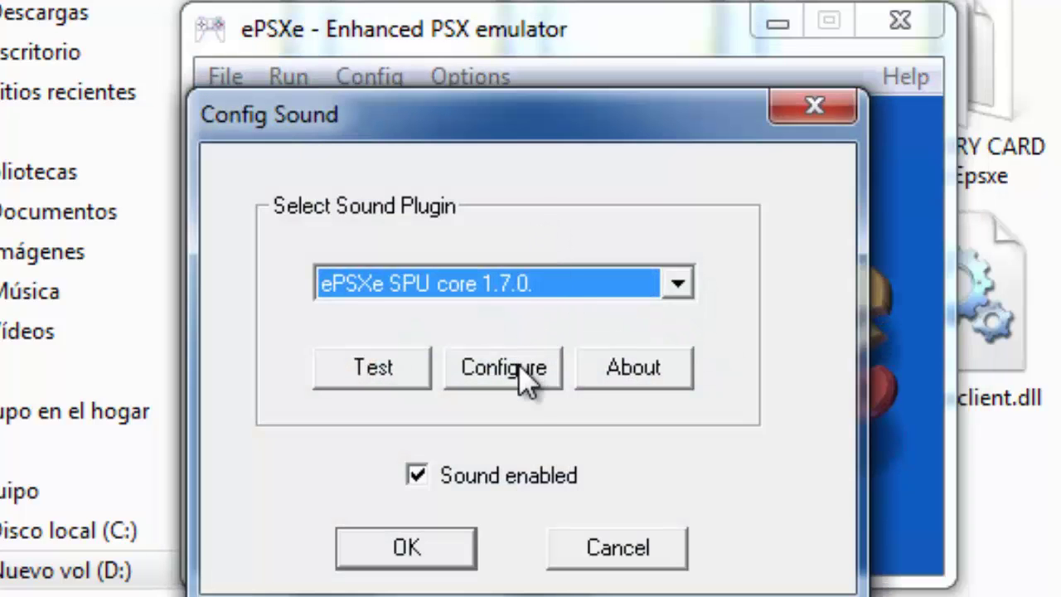
pyautogui.click(520, 371)
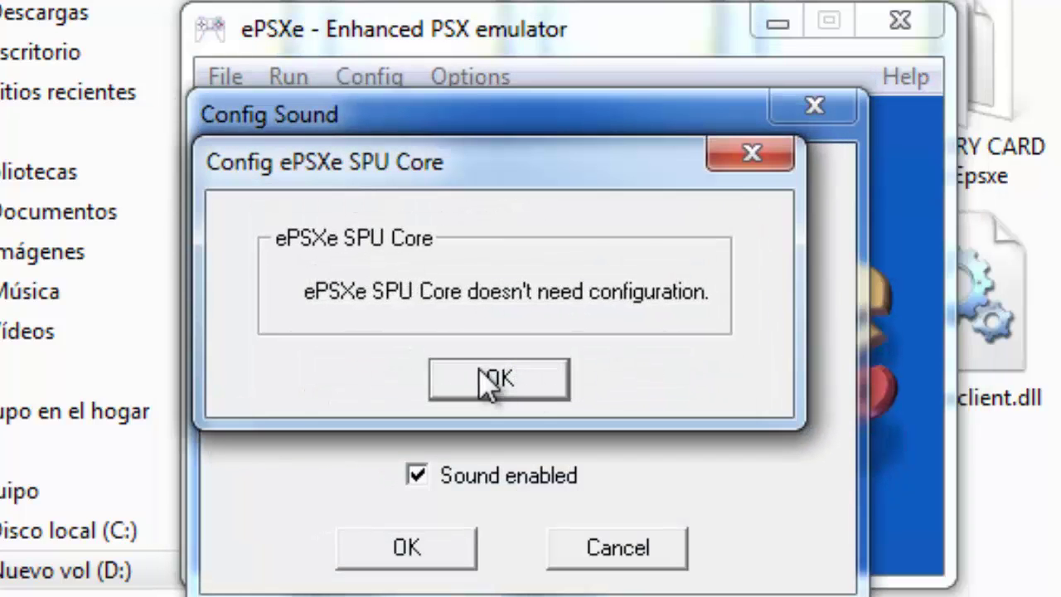
pyautogui.click(496, 381)
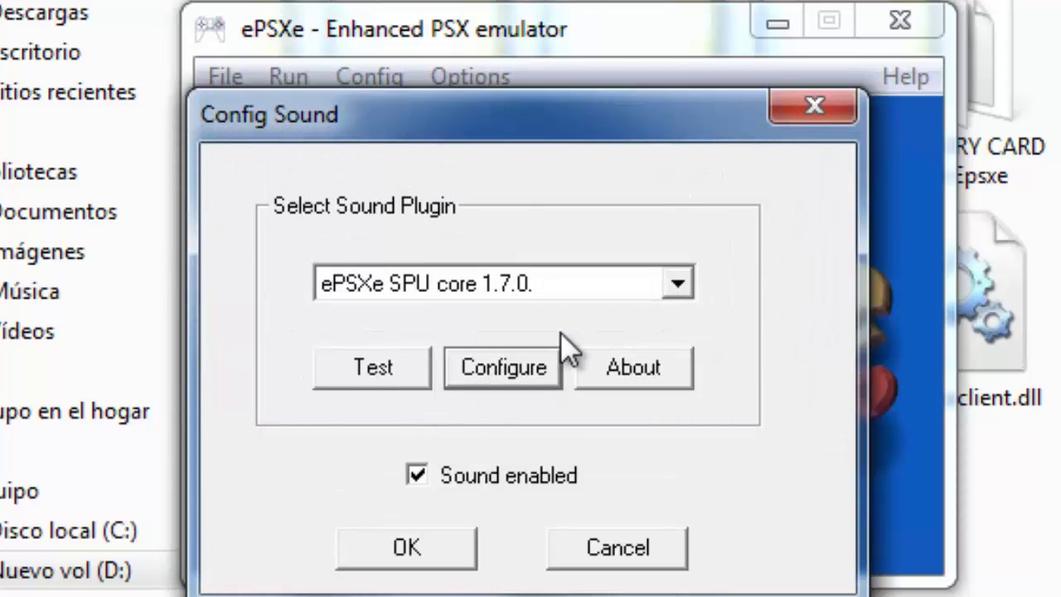
pyautogui.click(673, 286)
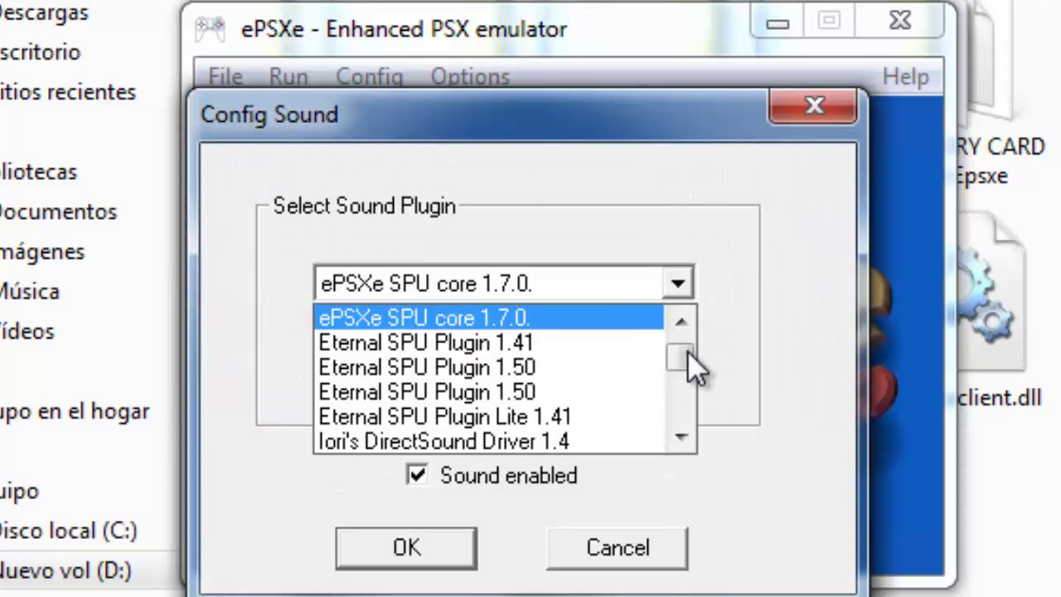
pyautogui.moveTo(687, 350); pyautogui.dragTo(687, 394)
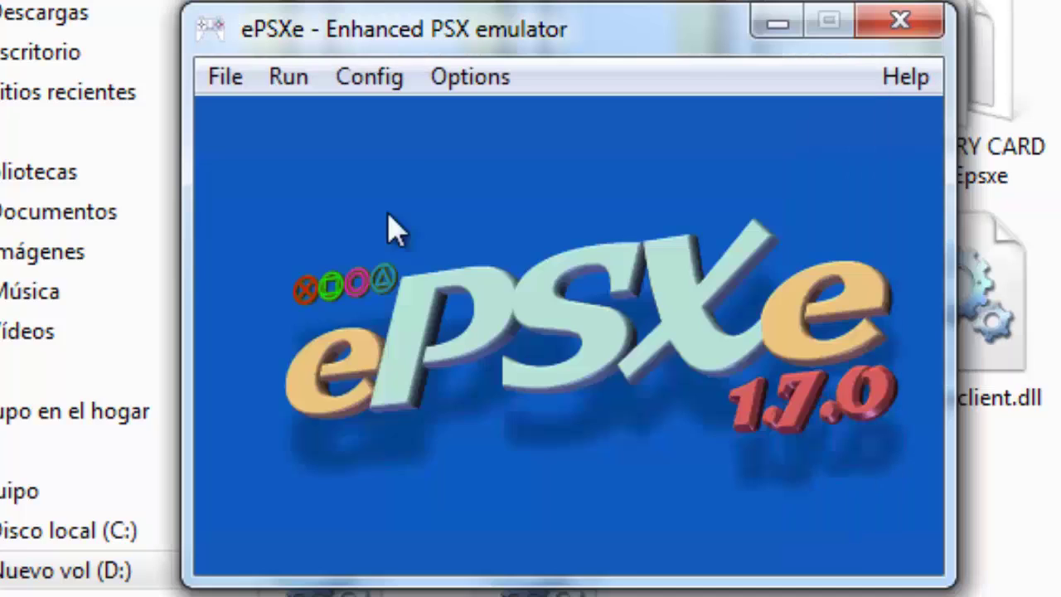
# Open the memory card configuration and start choosing a file for memory card 1
pyautogui.click(368, 76)
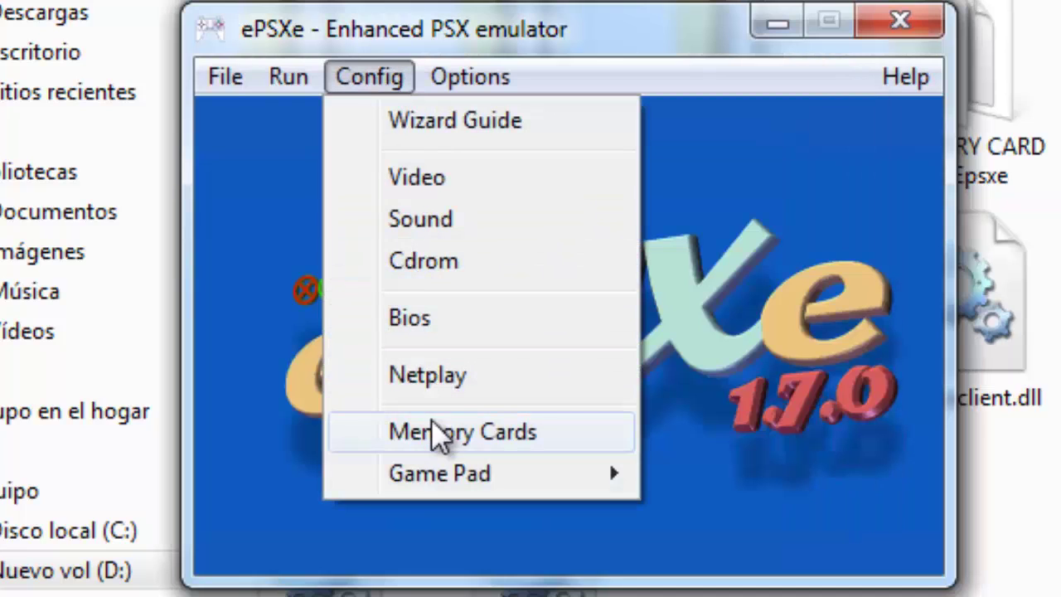
pyautogui.click(488, 434)
pyautogui.moveTo(595, 287); pyautogui.dragTo(368, 293)
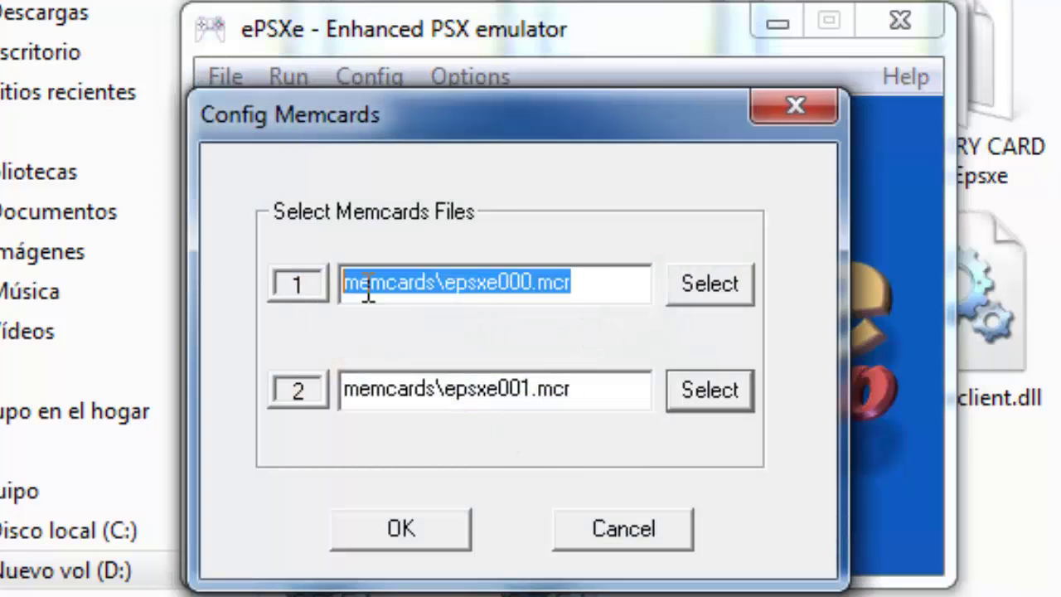
pyautogui.click(713, 292)
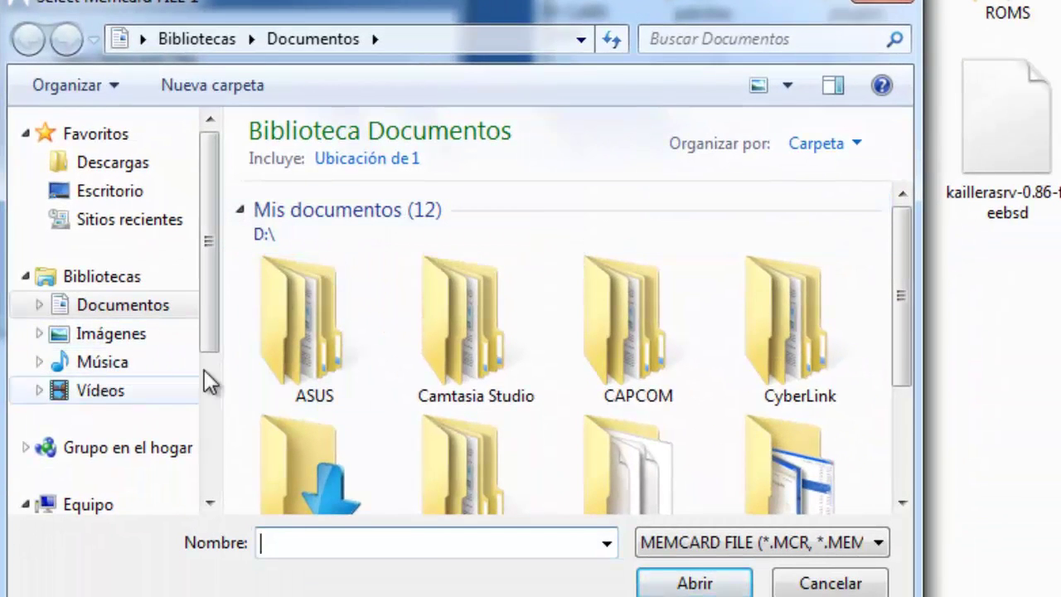
# Assign crash bash.mcr from D:\Juegos\Epsxe 1.70\MEMORY CARD de Epsxe to memory card 1 and save the memory card configuration
pyautogui.scroll(-2, 205, 310)
pyautogui.scroll(1, 171, 376)
pyautogui.click(162, 437)
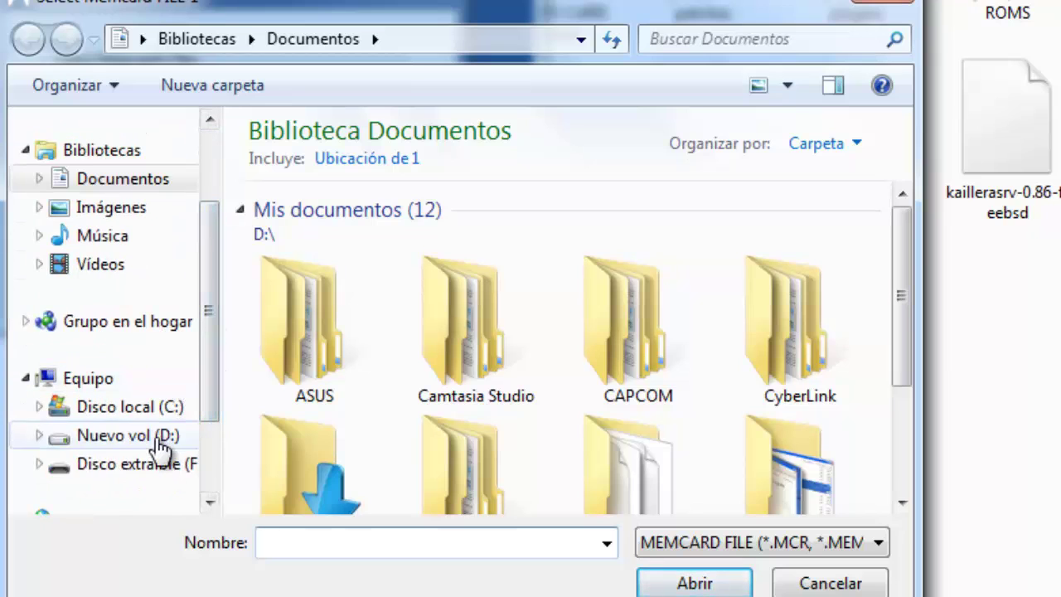
pyautogui.scroll(-2, 902, 183)
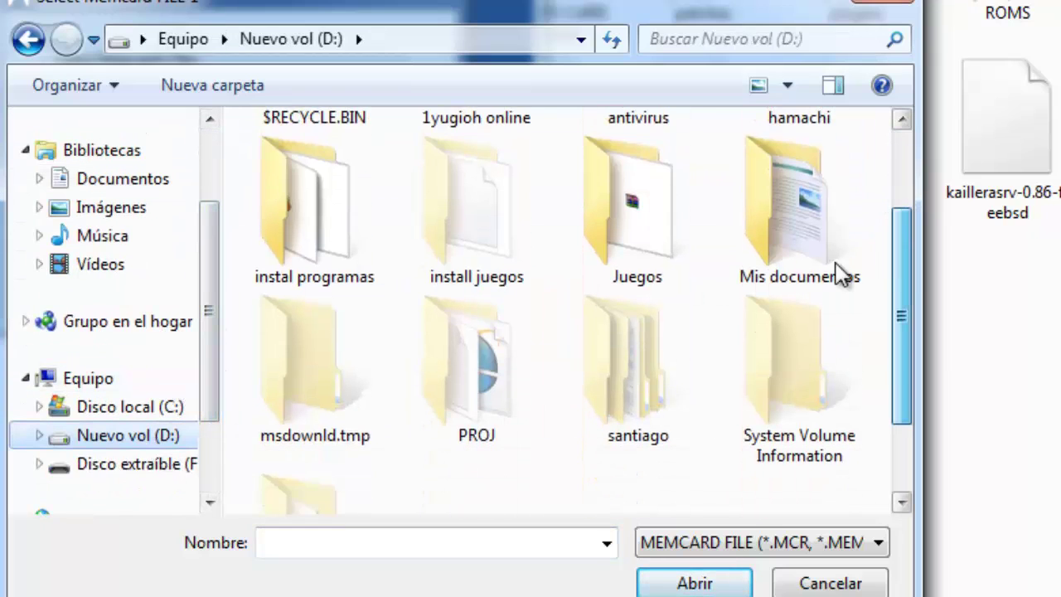
pyautogui.doubleClick(661, 216)
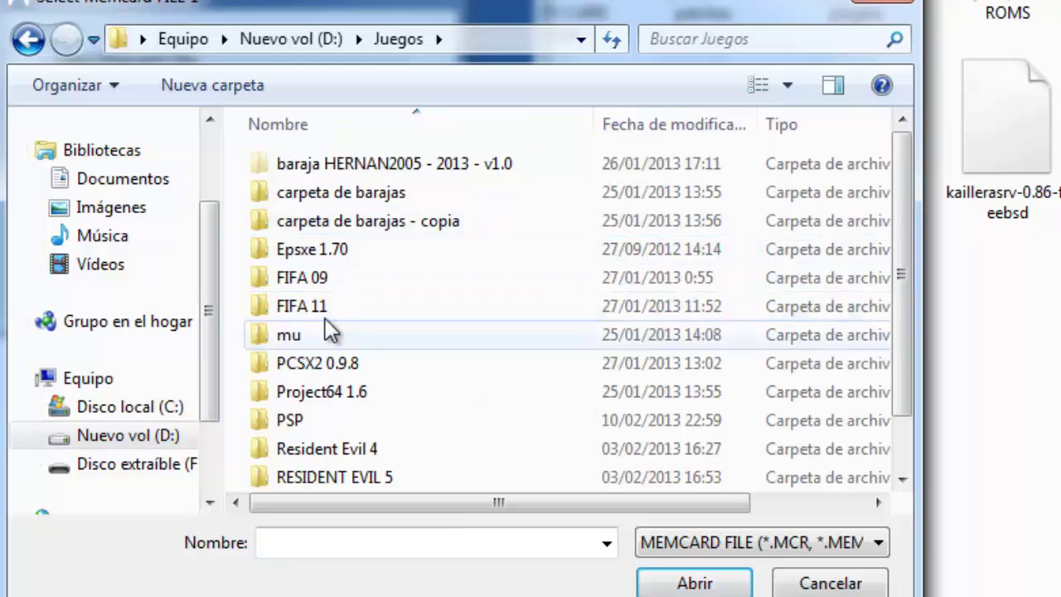
pyautogui.click(354, 250)
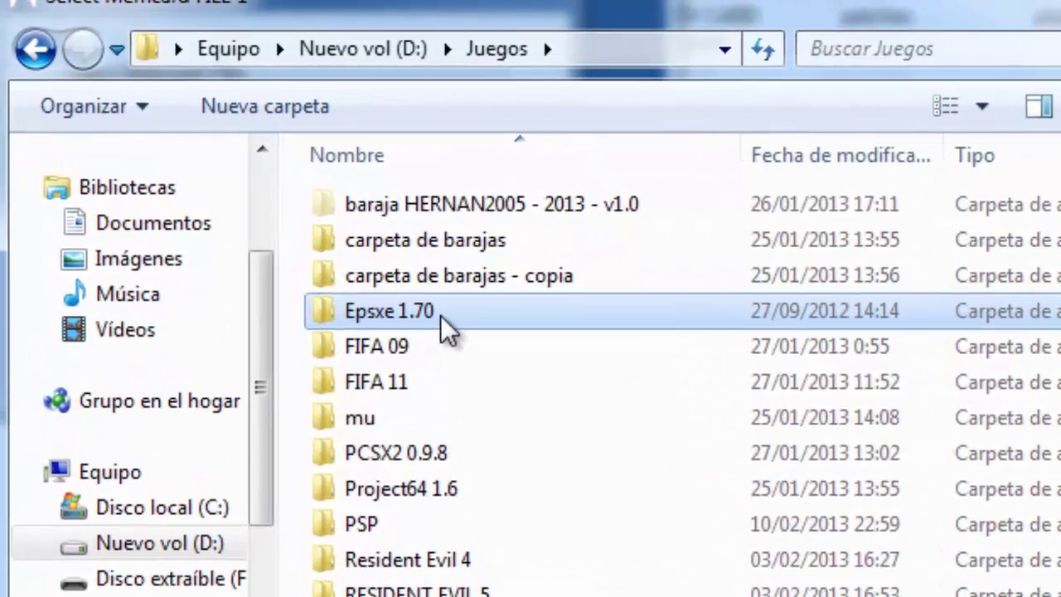
pyautogui.doubleClick(353, 252)
pyautogui.doubleClick(455, 319)
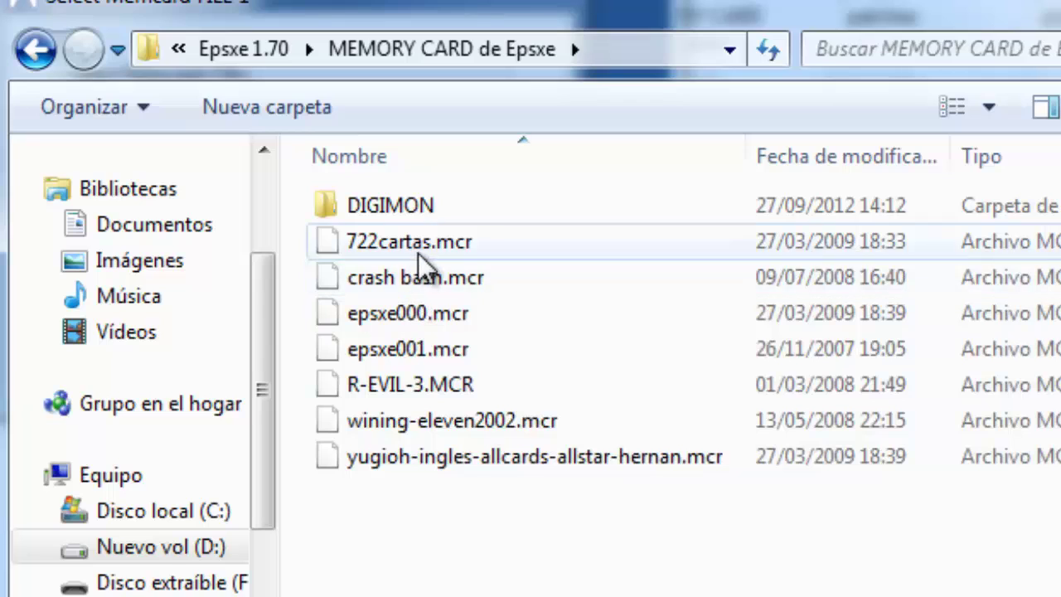
pyautogui.doubleClick(428, 278)
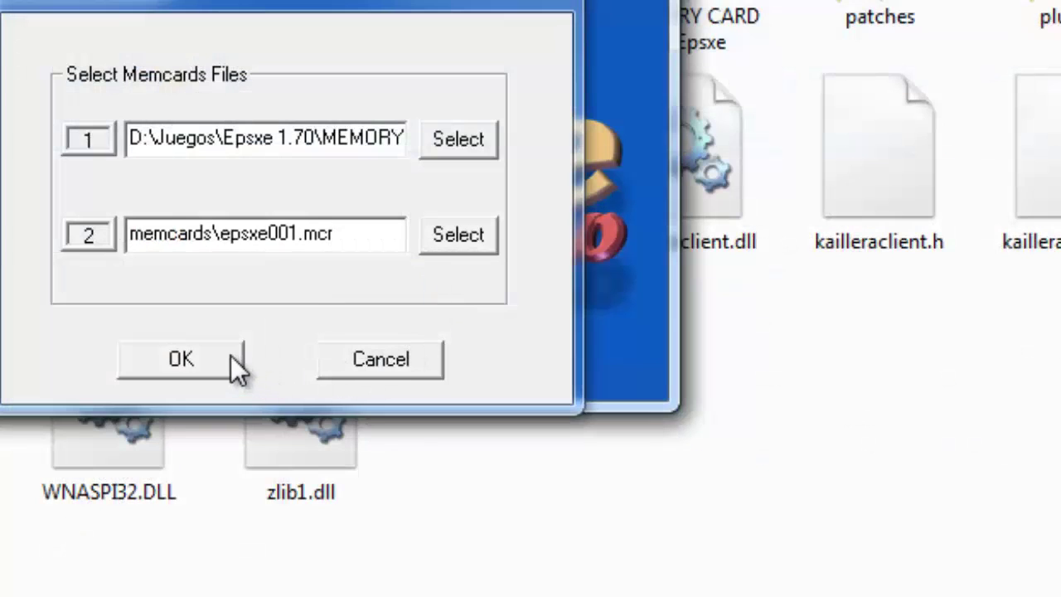
pyautogui.click(230, 358)
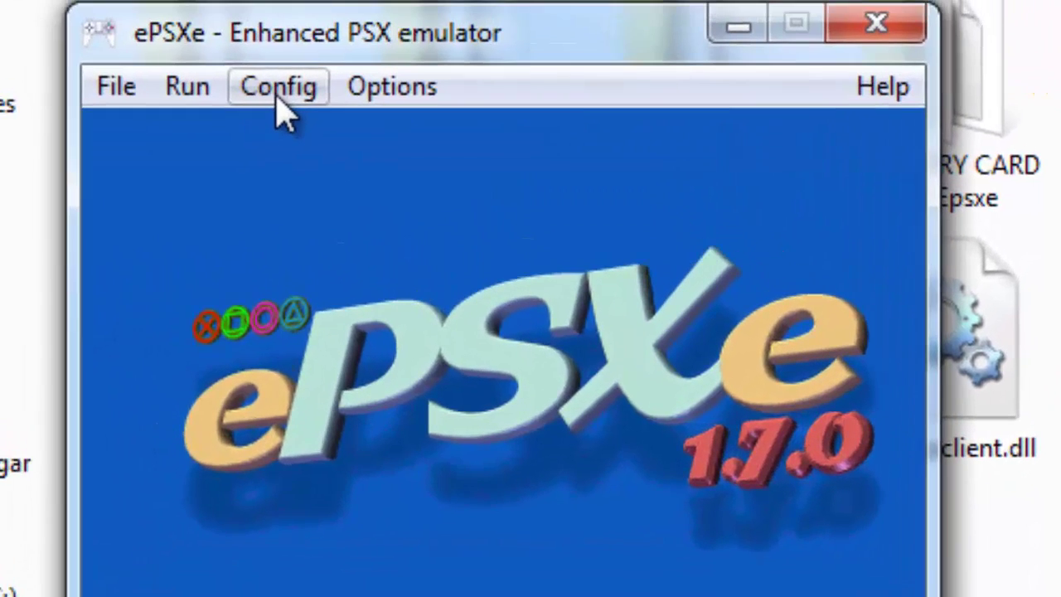
# Run the game image Megaman X4 Esp Latino .bin from the ROMS folder as an ISO
pyautogui.click(276, 90)
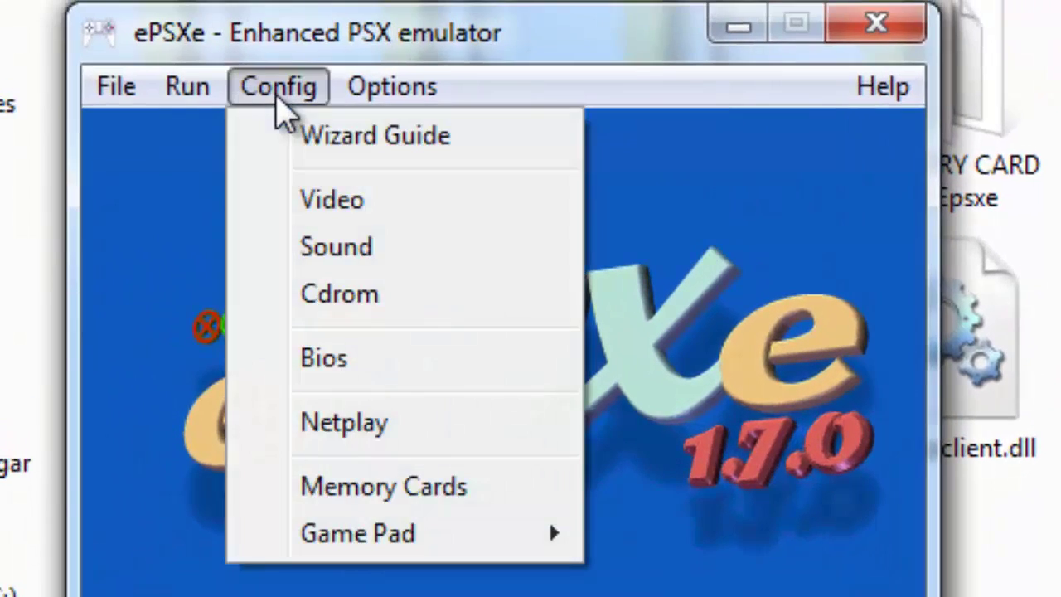
pyautogui.moveTo(176, 106)
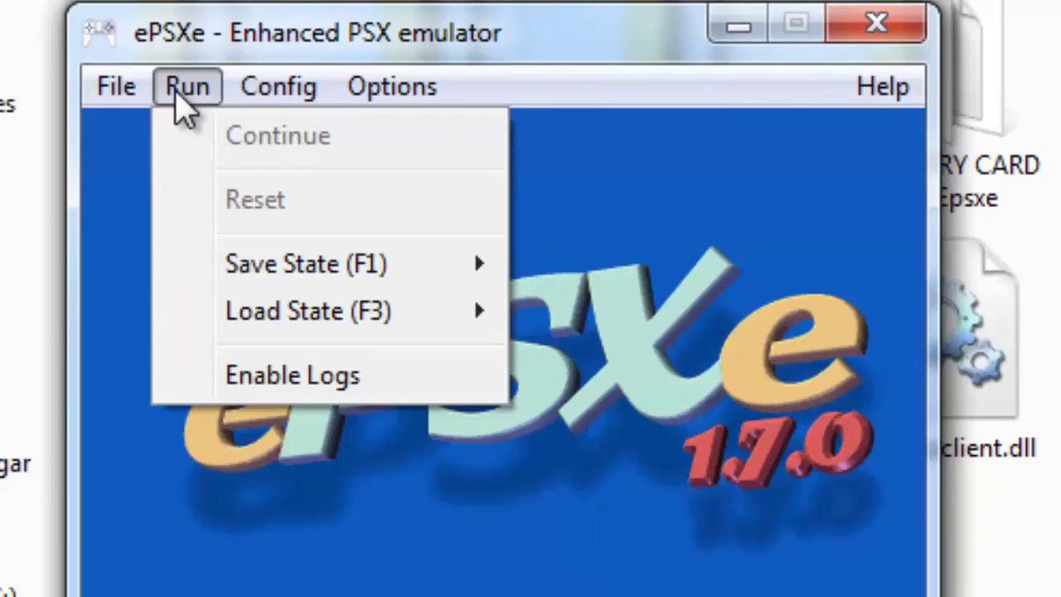
pyautogui.moveTo(138, 85)
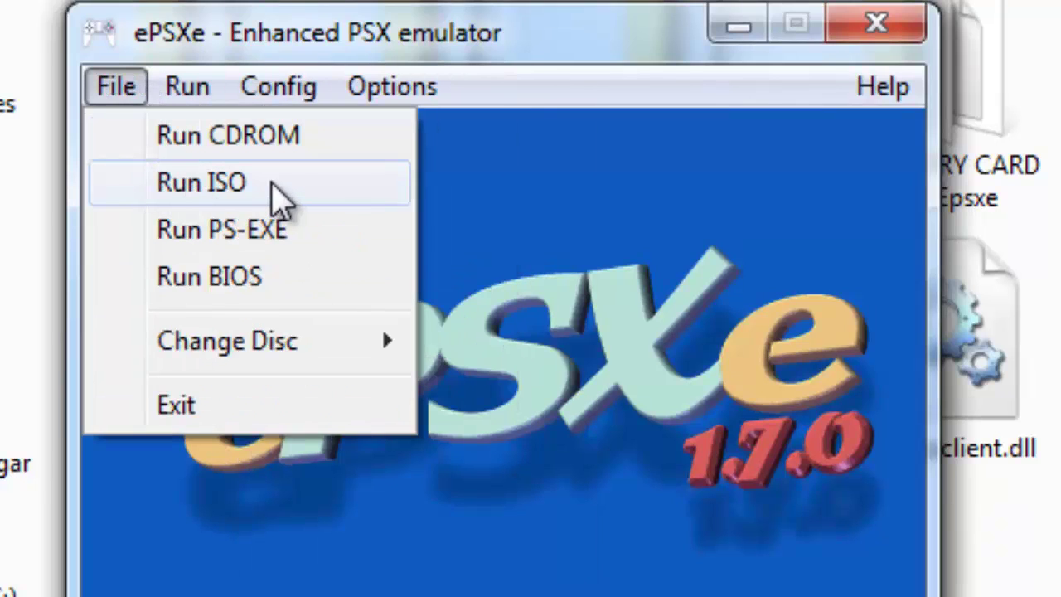
pyautogui.click(297, 194)
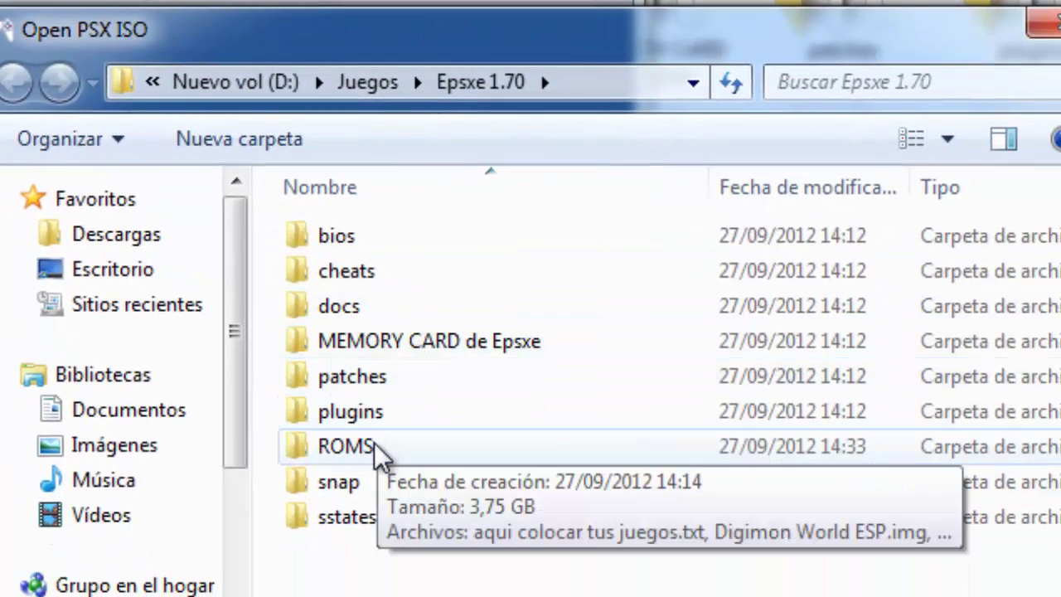
pyautogui.doubleClick(377, 450)
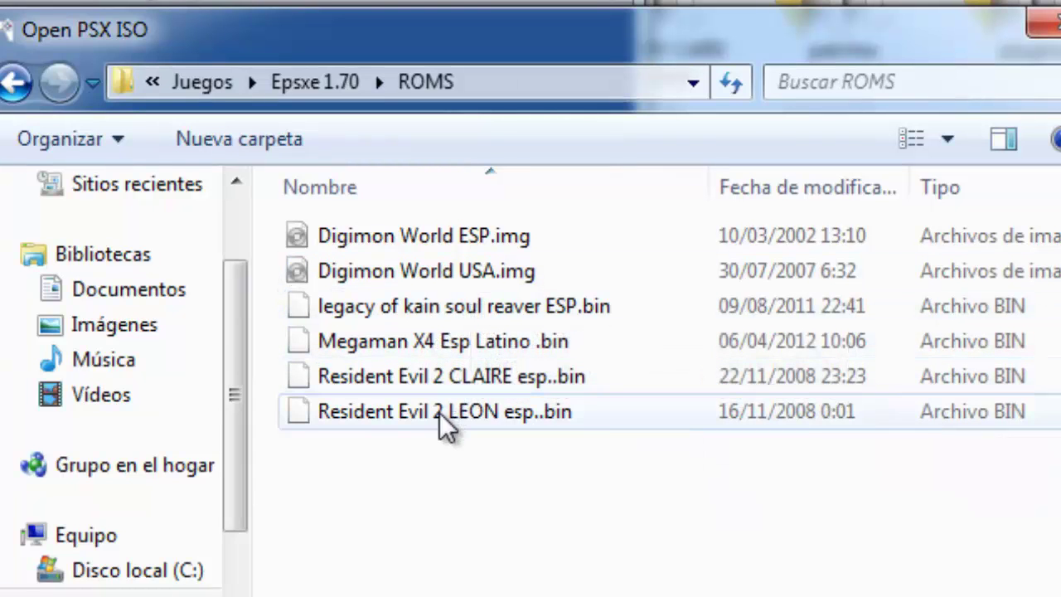
pyautogui.doubleClick(436, 344)
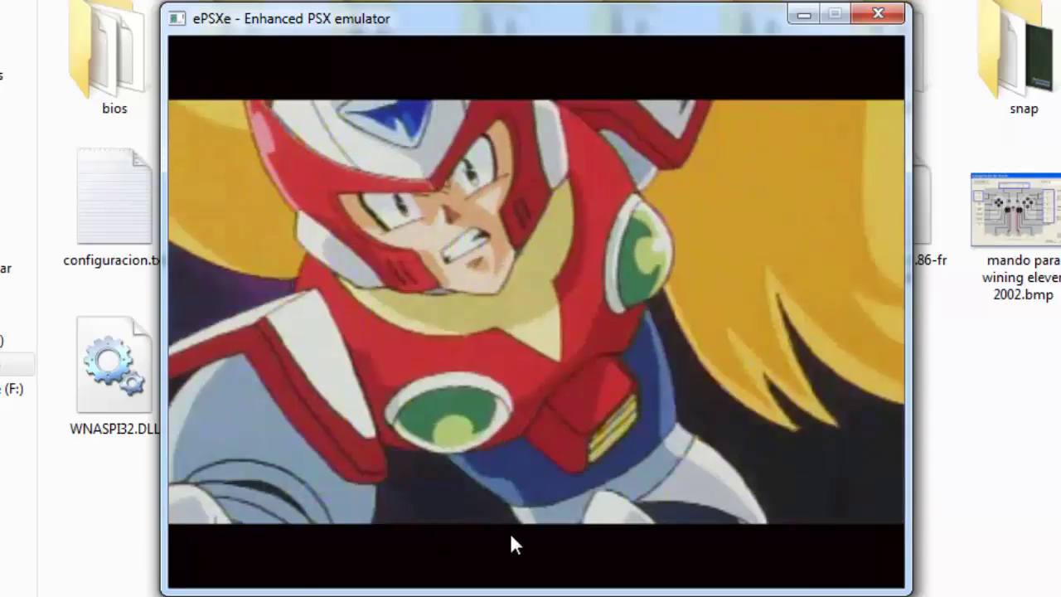
# Leave the running game and relaunch the emulator from ePSXe.exe
pyautogui.press('Escape')
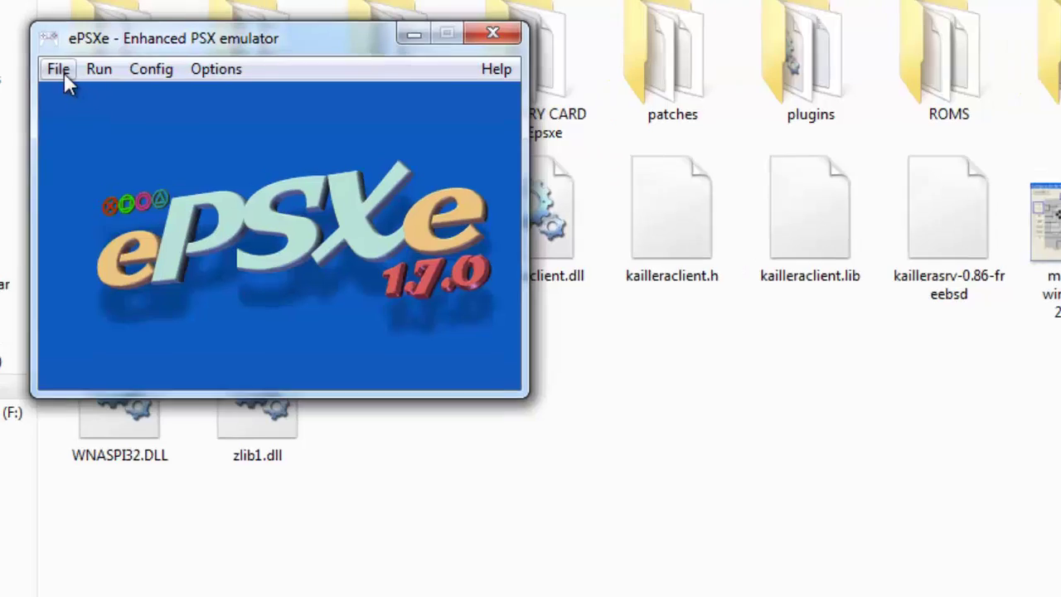
pyautogui.click(58, 66)
pyautogui.moveTo(112, 200)
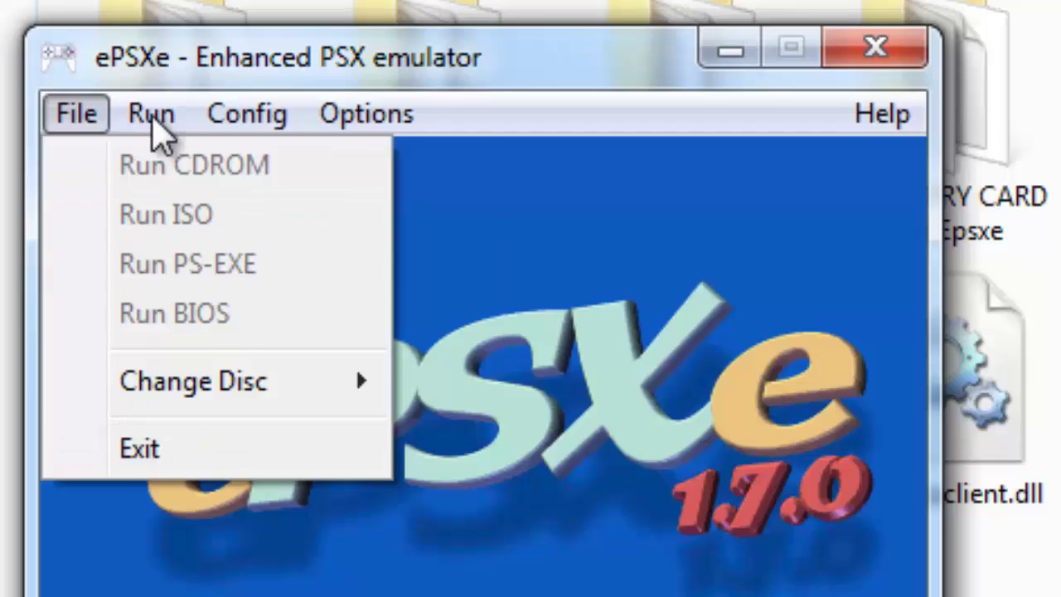
pyautogui.moveTo(152, 124)
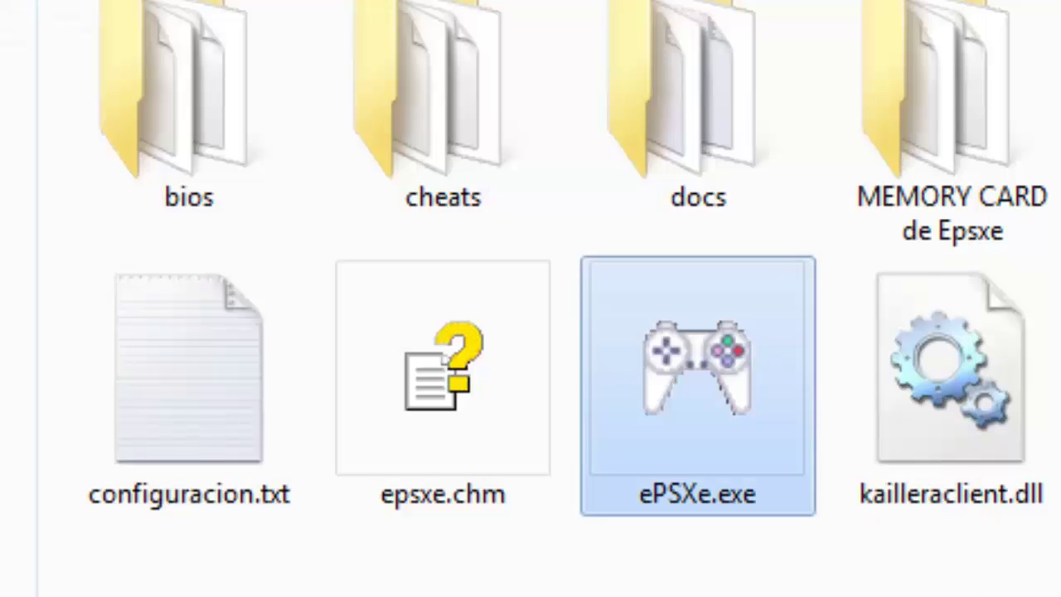
pyautogui.doubleClick(741, 407)
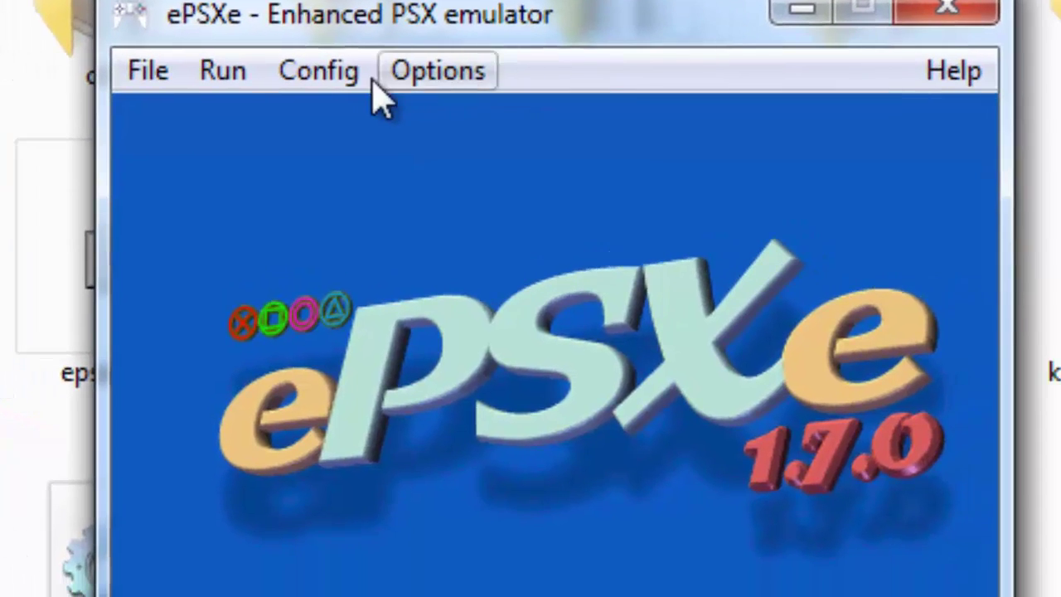
# Set the netplay plugin to CyberPad 1.3, check its configuration and save the choice
pyautogui.click(321, 76)
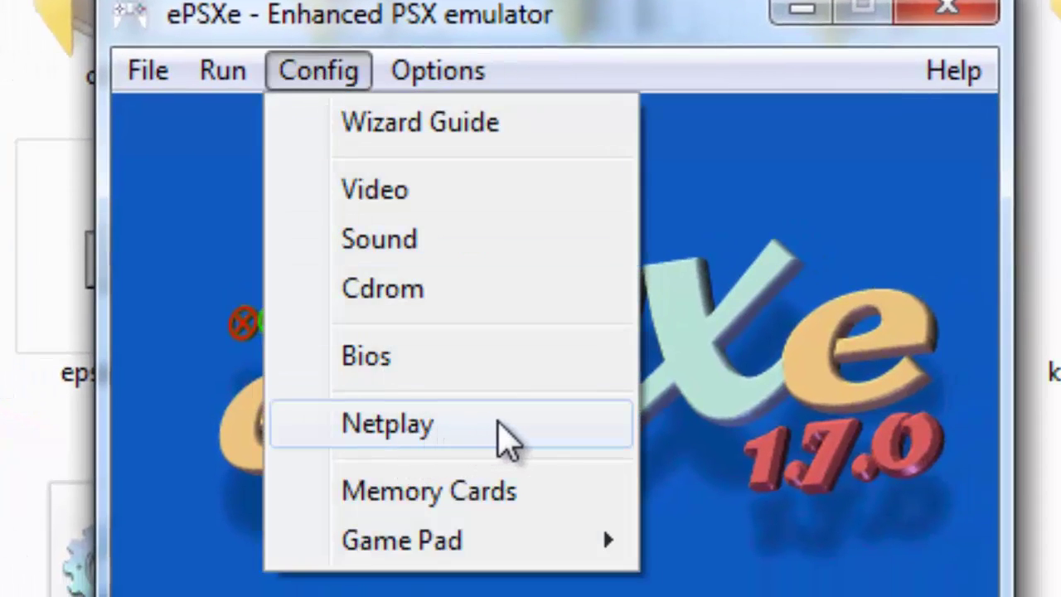
pyautogui.click(498, 421)
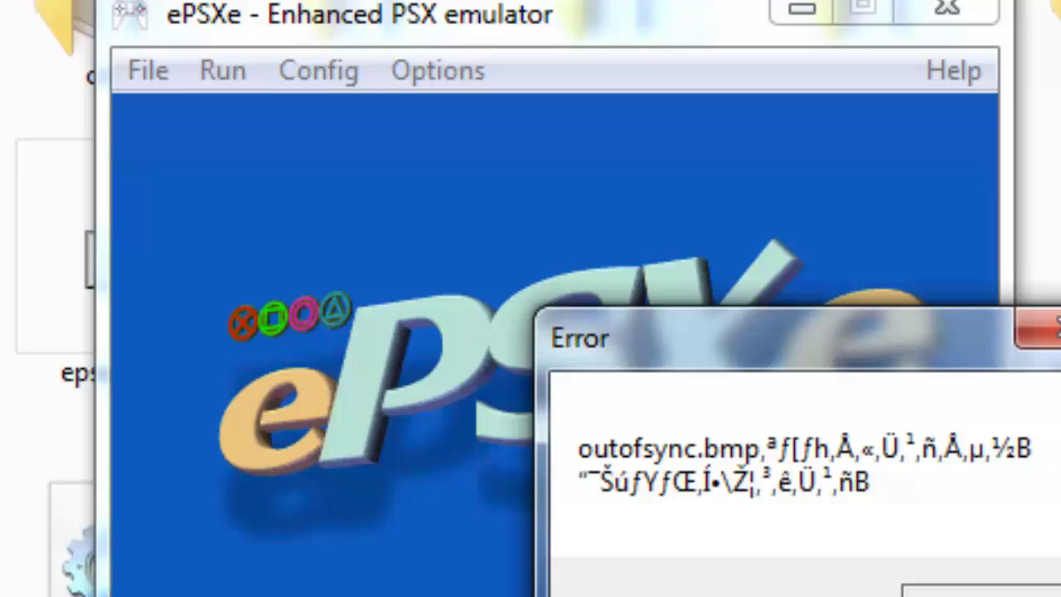
pyautogui.press('Return')
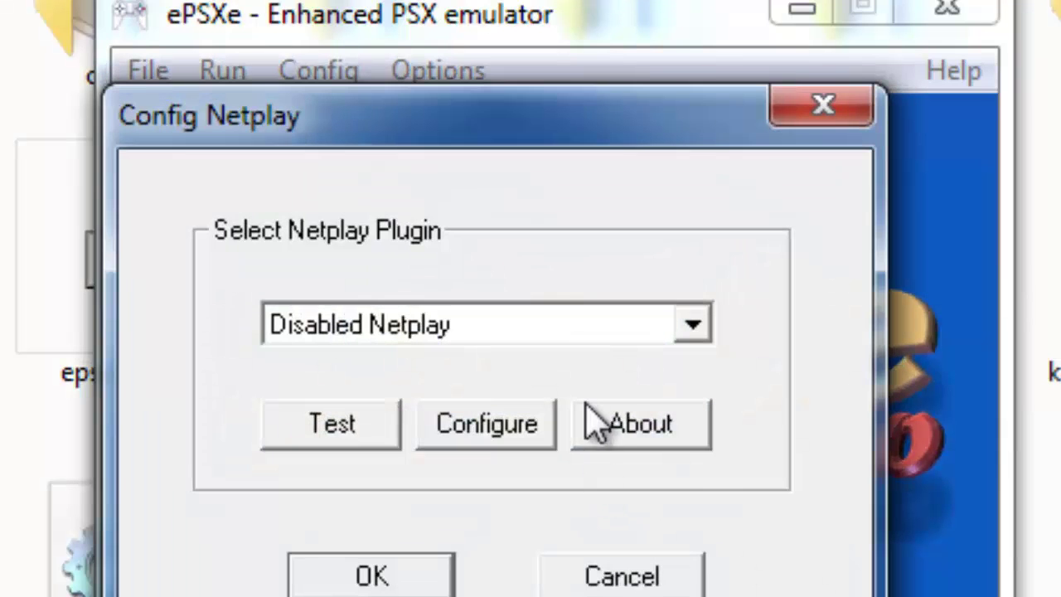
pyautogui.click(693, 330)
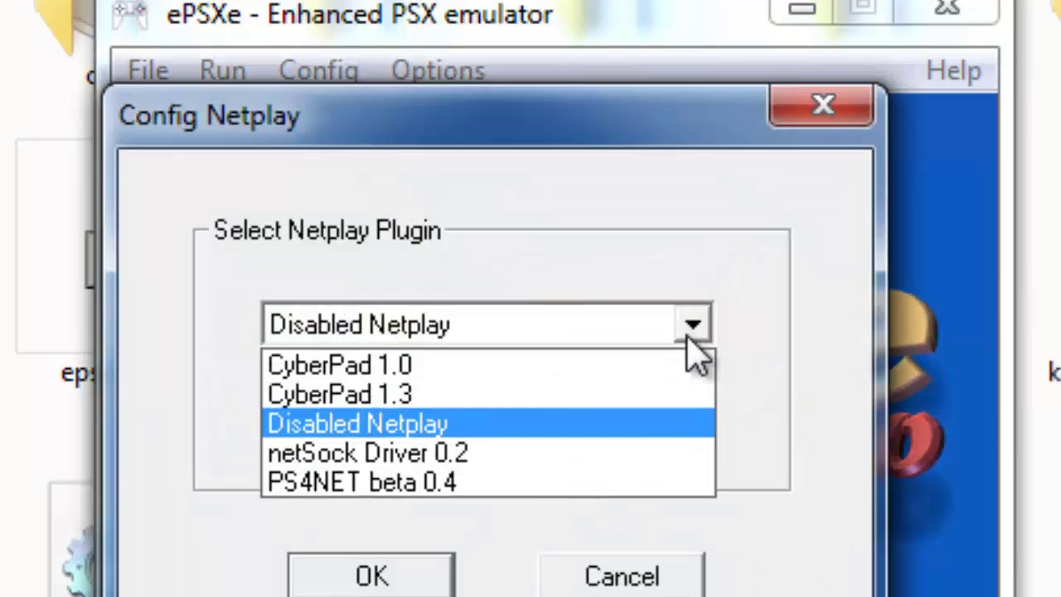
pyautogui.click(593, 394)
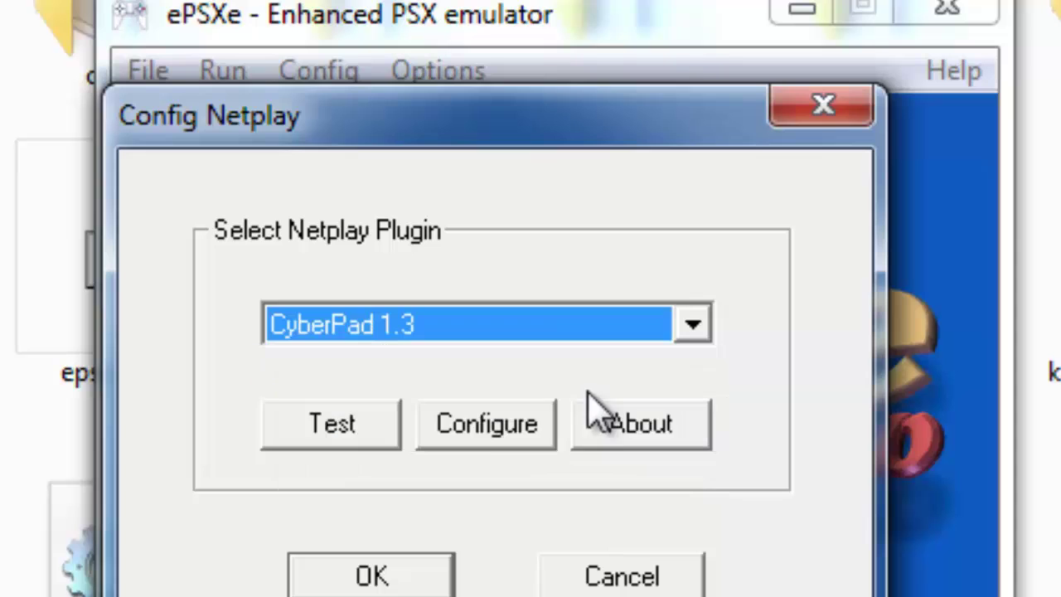
pyautogui.click(507, 439)
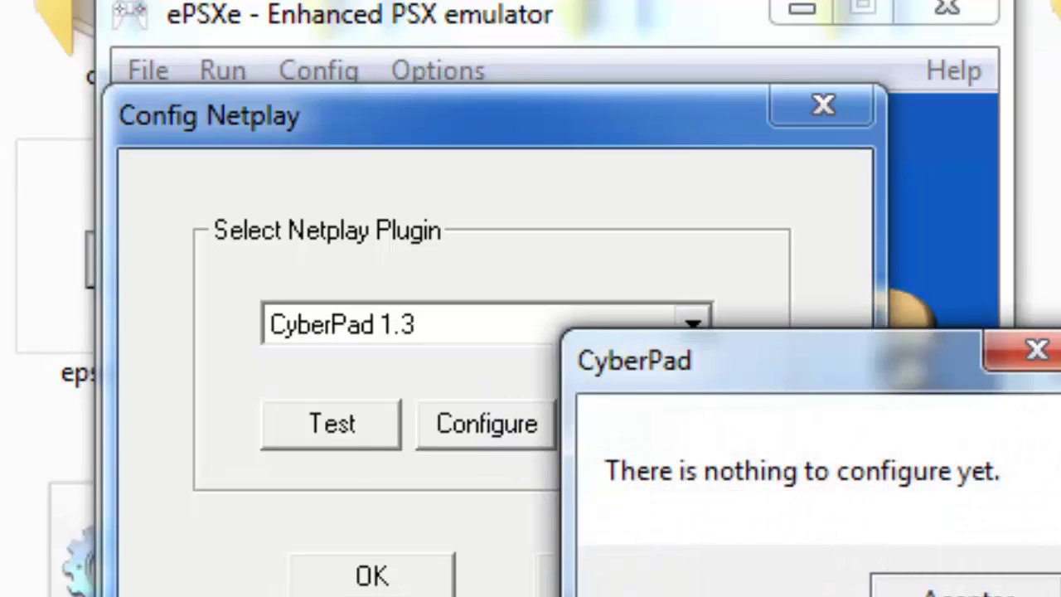
pyautogui.press('Return')
pyautogui.click(415, 584)
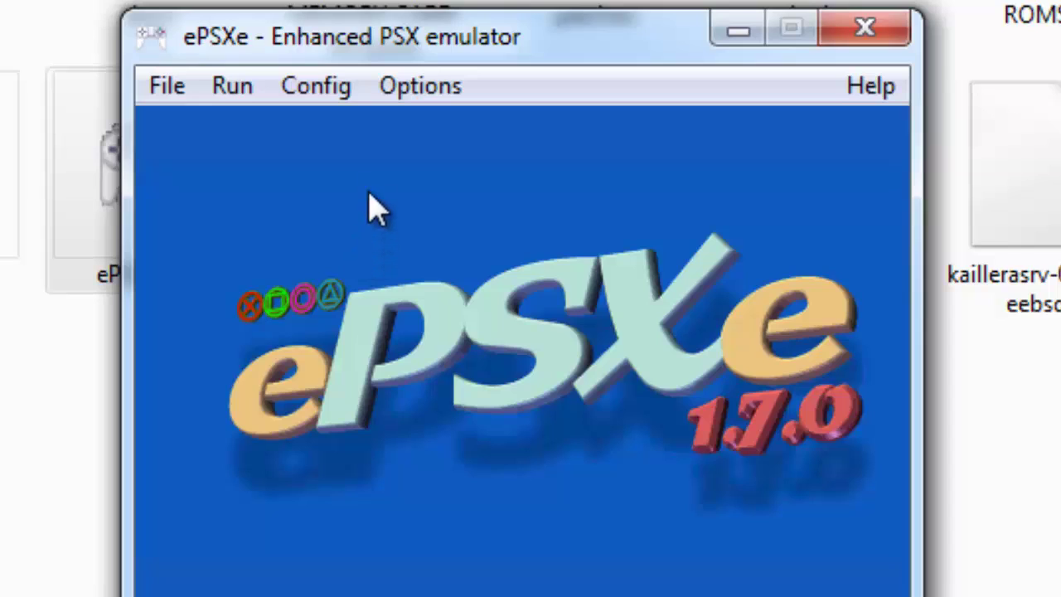
# Run Megaman X4 Esp Latino .bin as an ISO from the ROMS folder, with the file filter set to All files
pyautogui.click(196, 98)
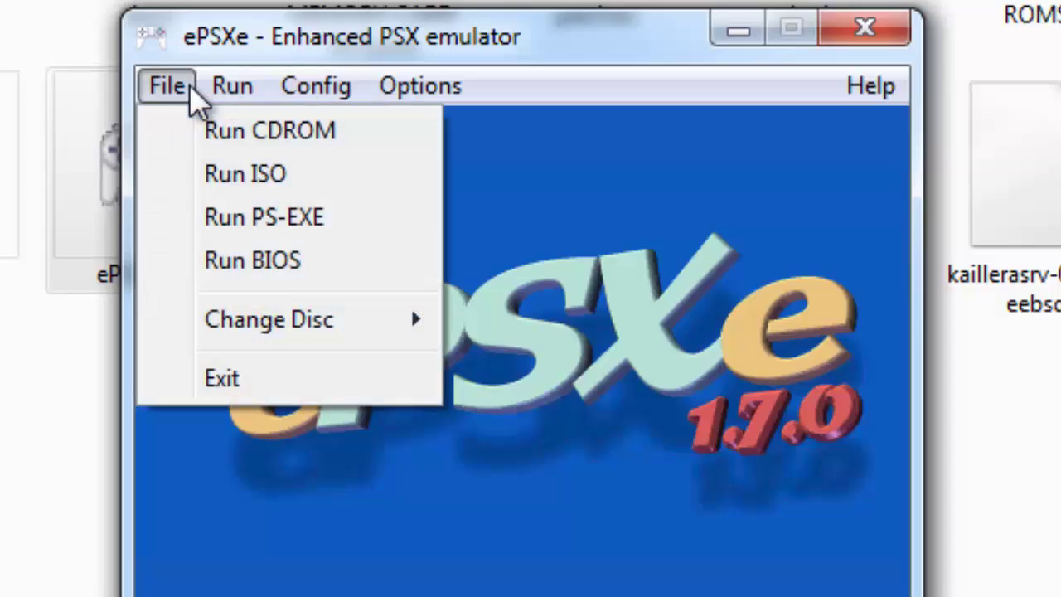
pyautogui.click(366, 189)
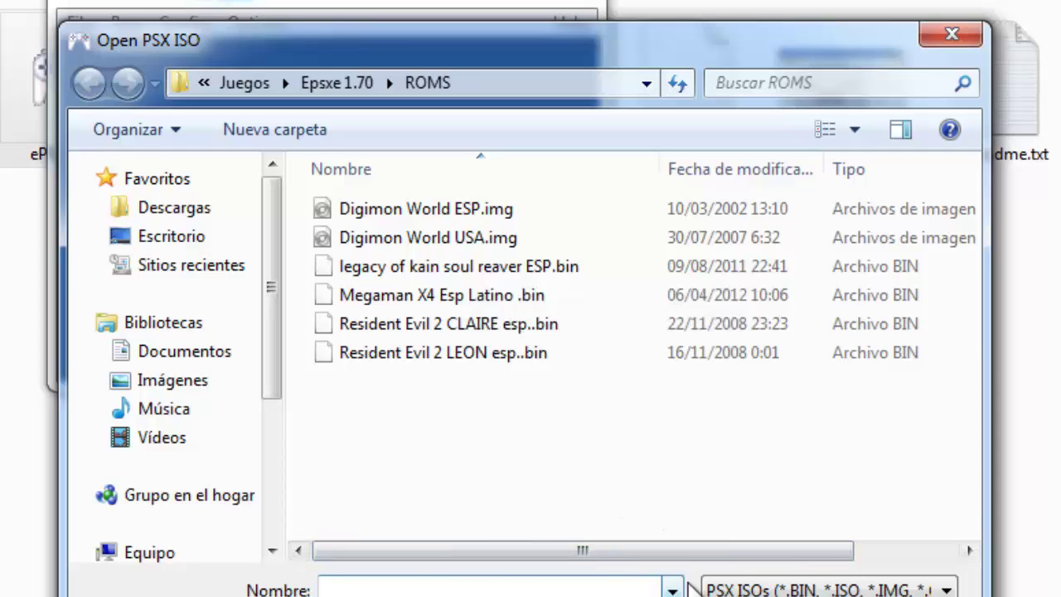
pyautogui.click(866, 588)
pyautogui.click(829, 596)
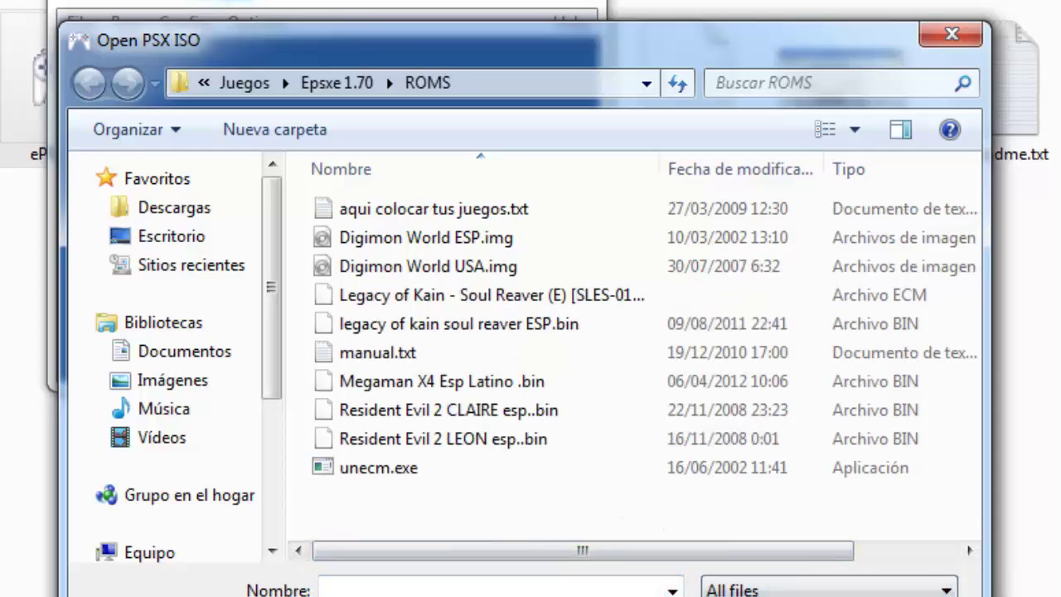
pyautogui.doubleClick(497, 381)
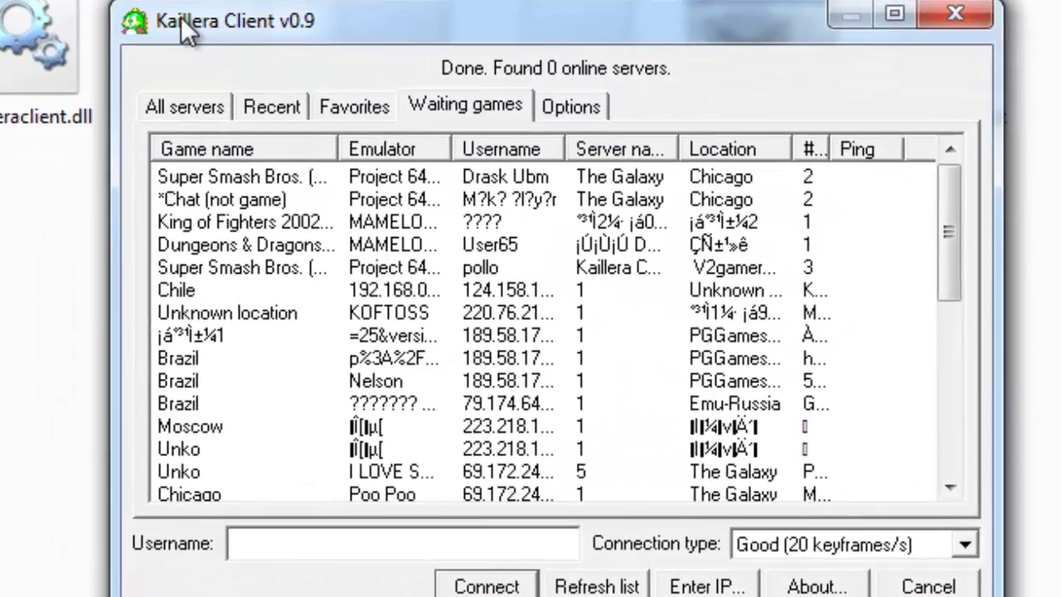
# Fill in the player's username in the Kaillera client and display the list of all servers
pyautogui.write('HERNAN')
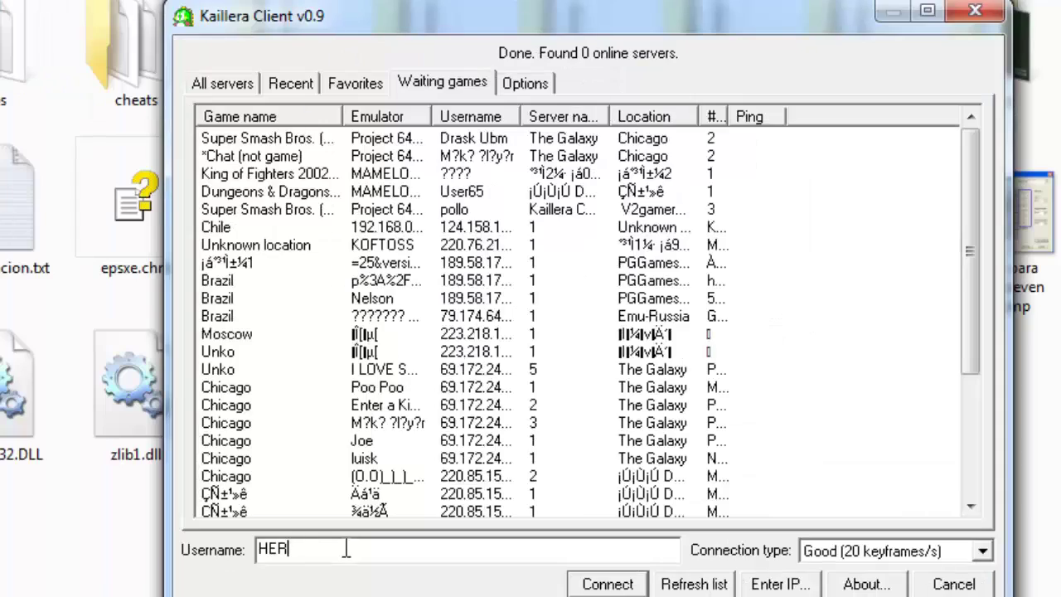
pyautogui.write('2005')
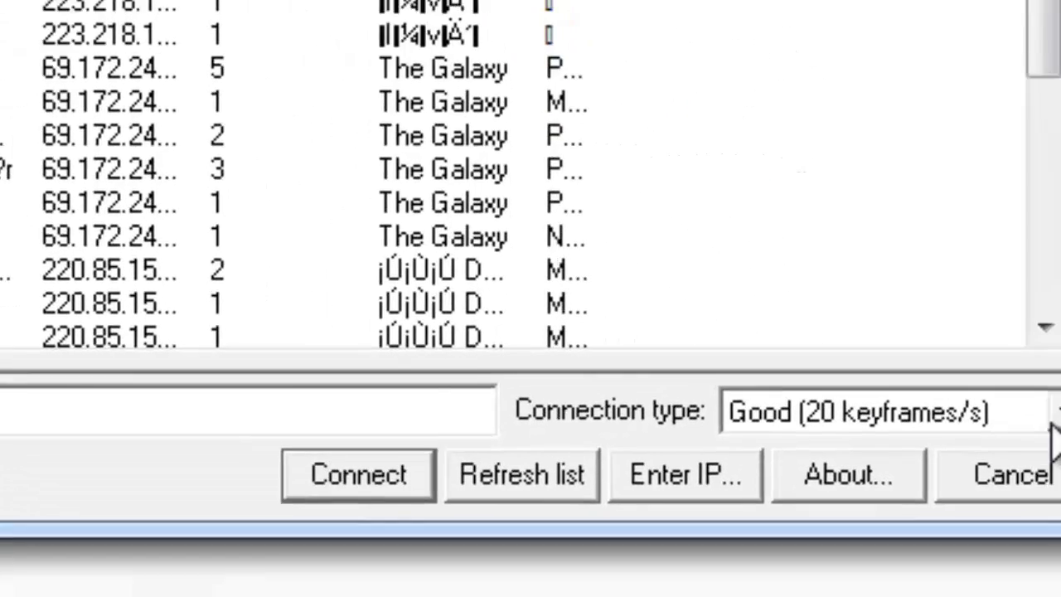
pyautogui.click(1060, 529)
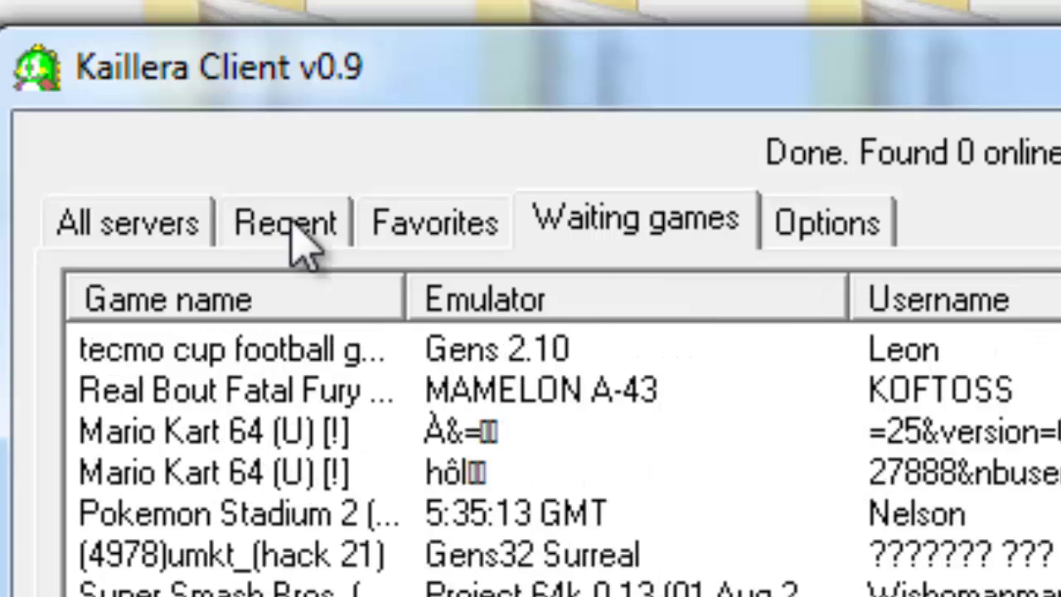
pyautogui.click(179, 222)
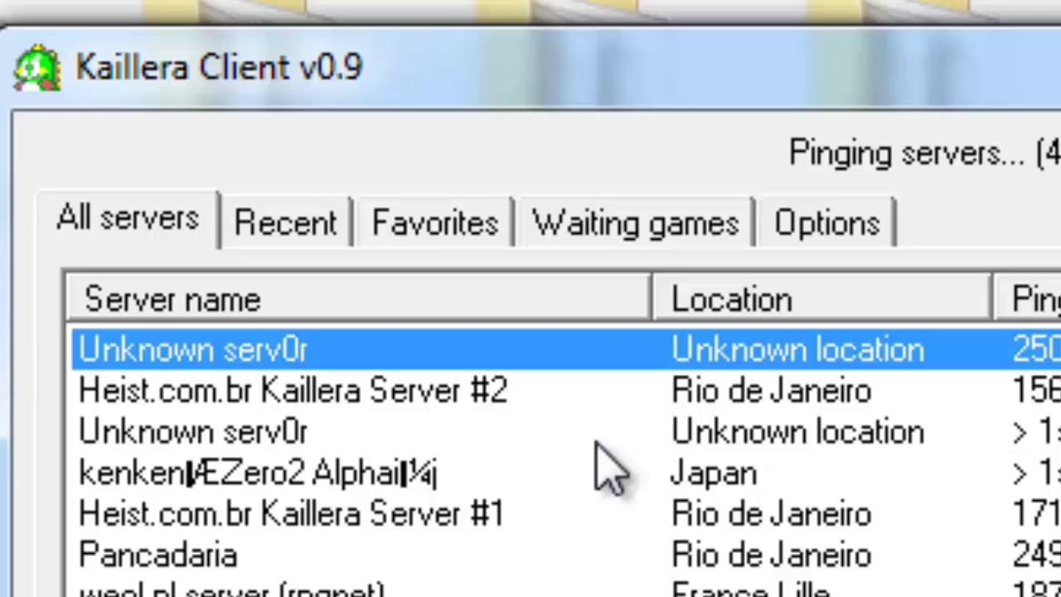
pyautogui.click(282, 406)
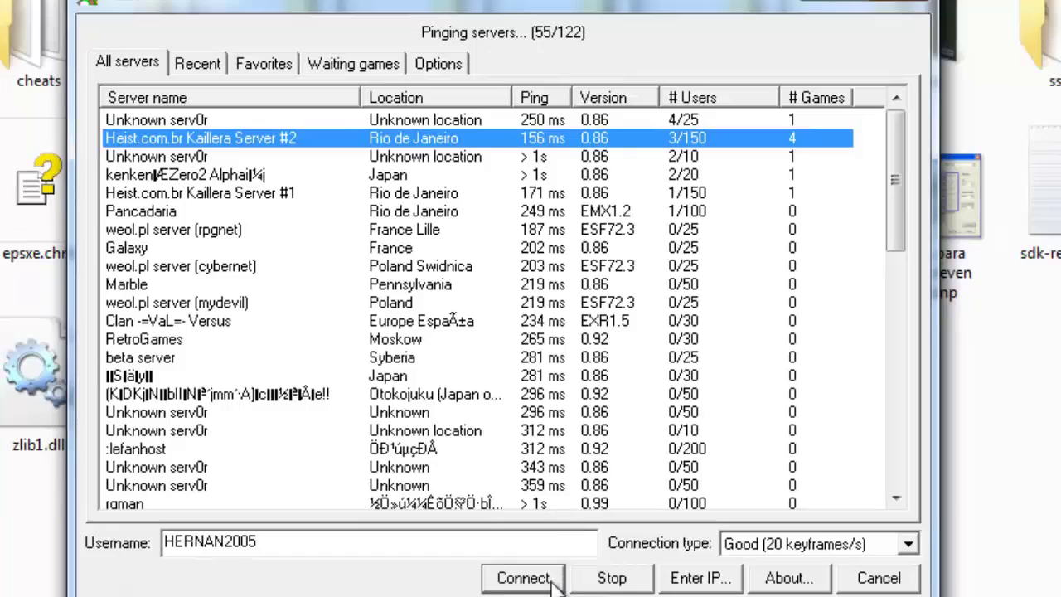
pyautogui.click(549, 580)
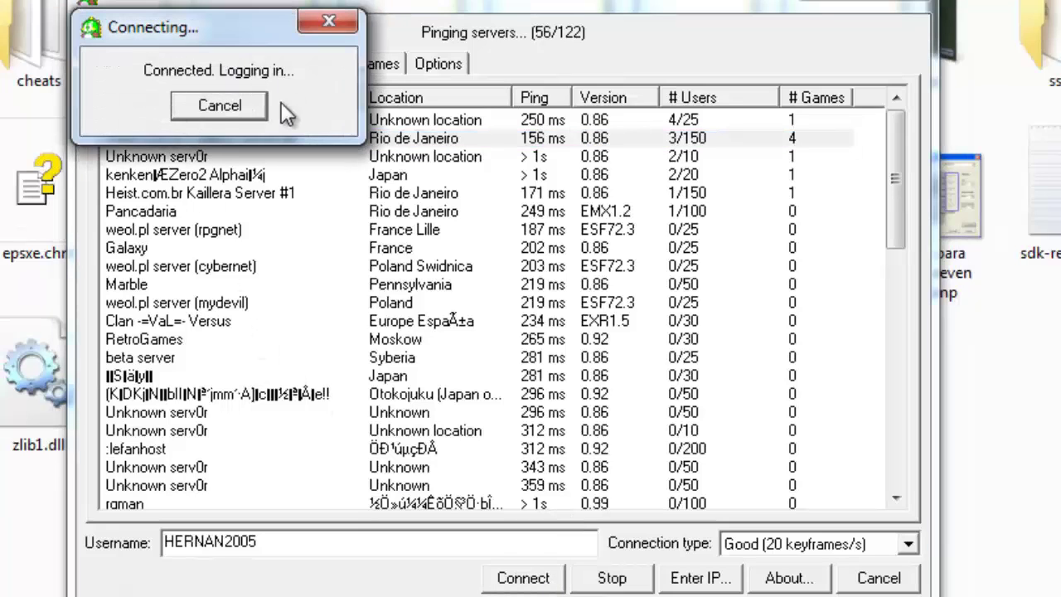
pyautogui.click(238, 116)
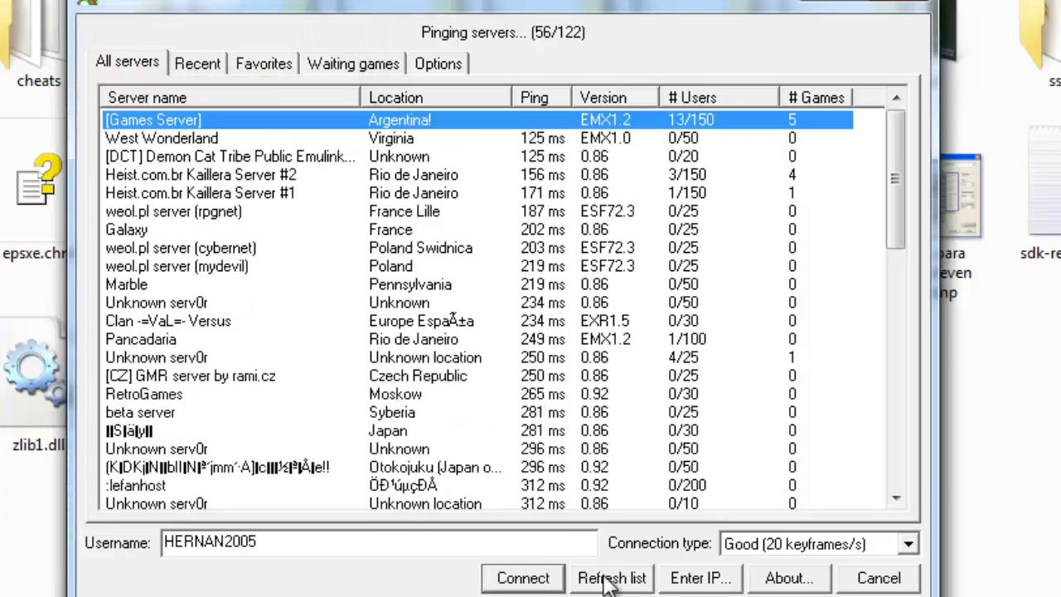
# Connect to the Argentina server [Games Server] and go through the entries in its list of current games
pyautogui.click(523, 579)
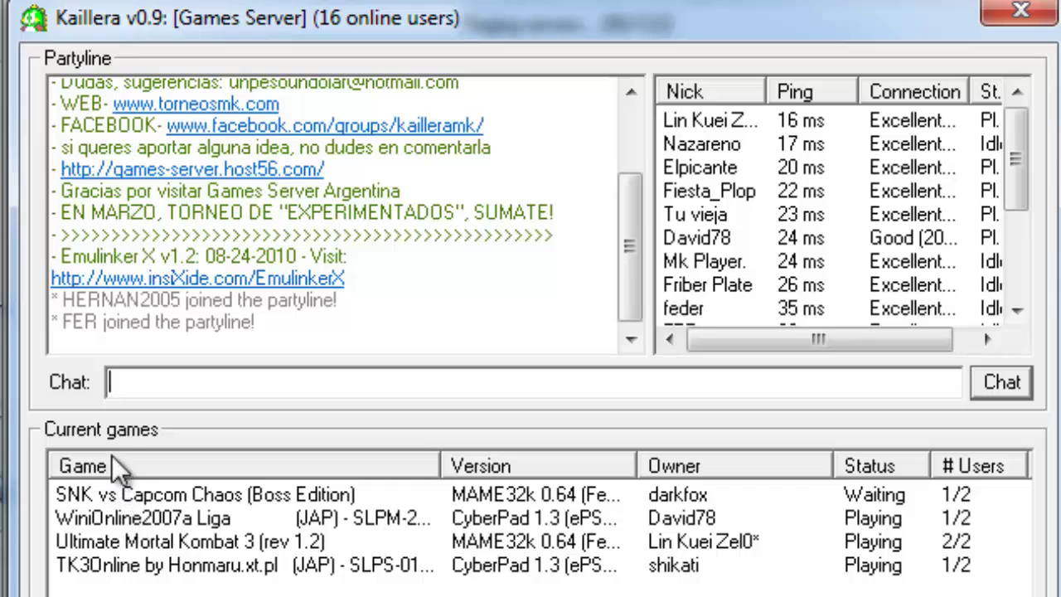
pyautogui.click(137, 491)
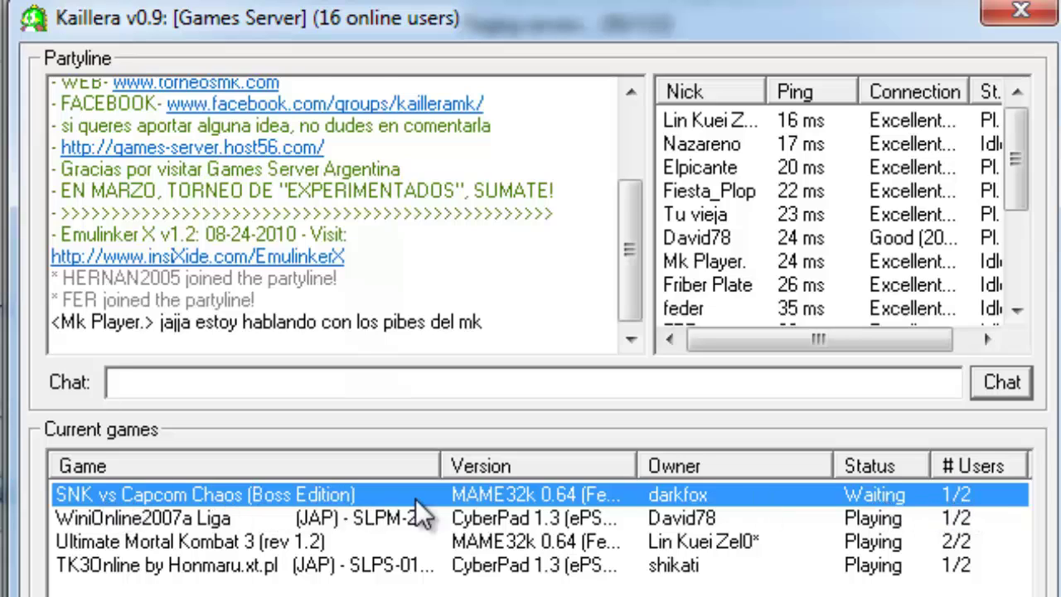
pyautogui.click(830, 524)
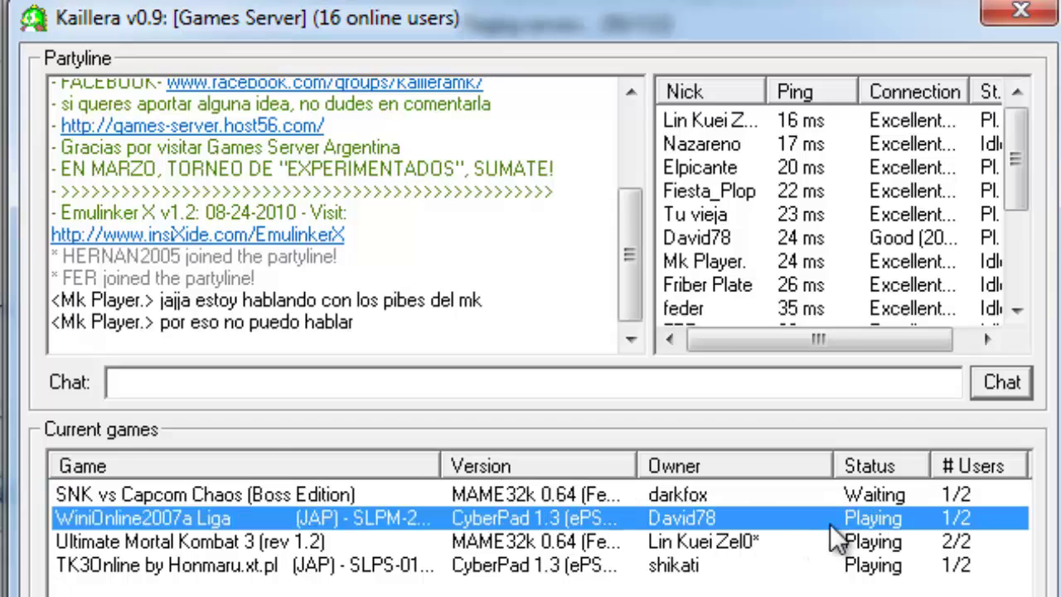
pyautogui.click(874, 543)
pyautogui.click(874, 567)
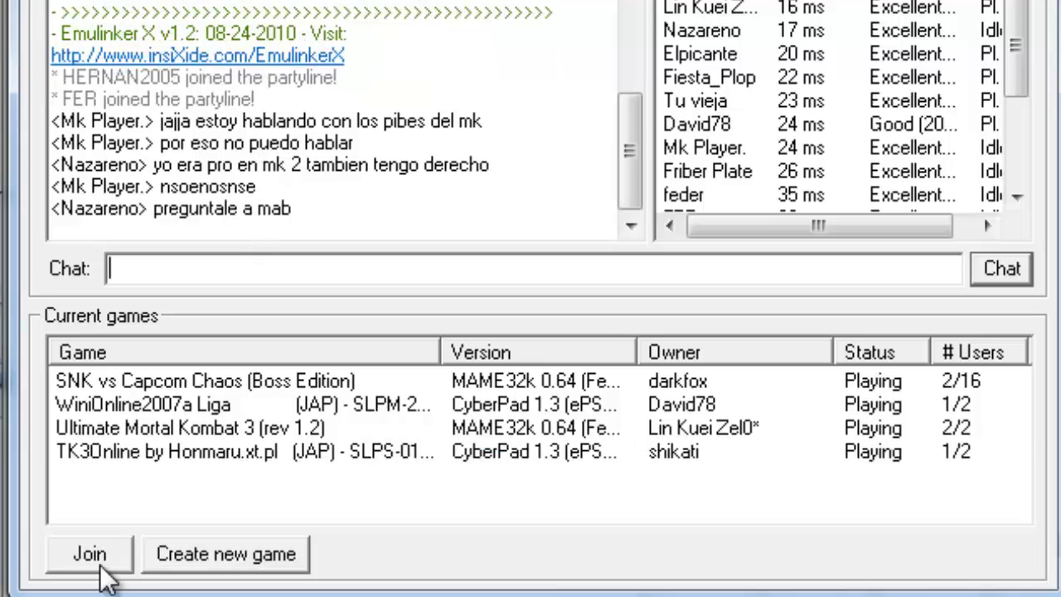
# Try to join a current game that is already being played on the server
pyautogui.click(95, 561)
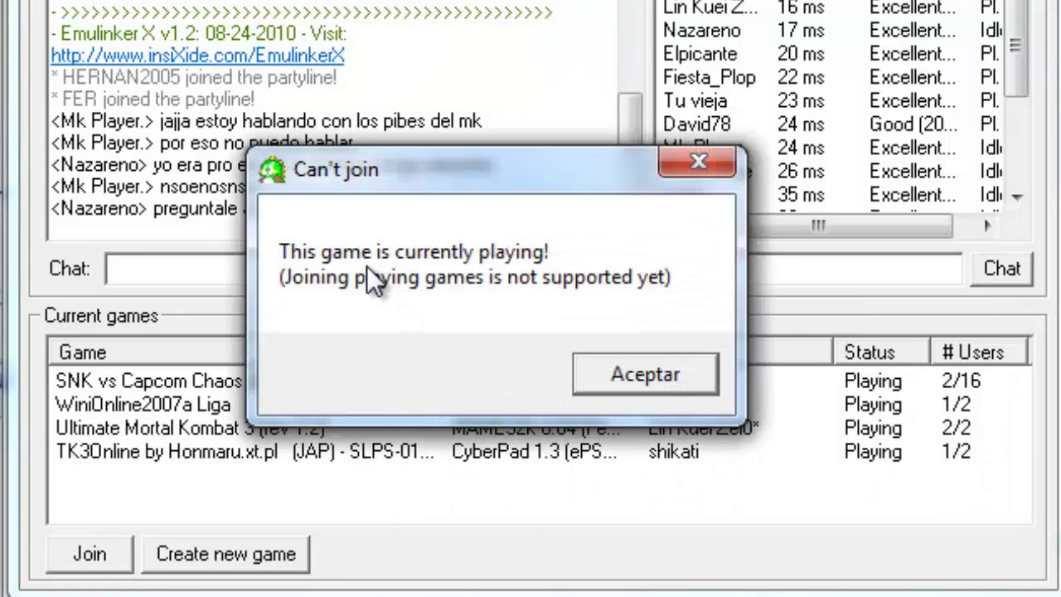
pyautogui.press('Return')
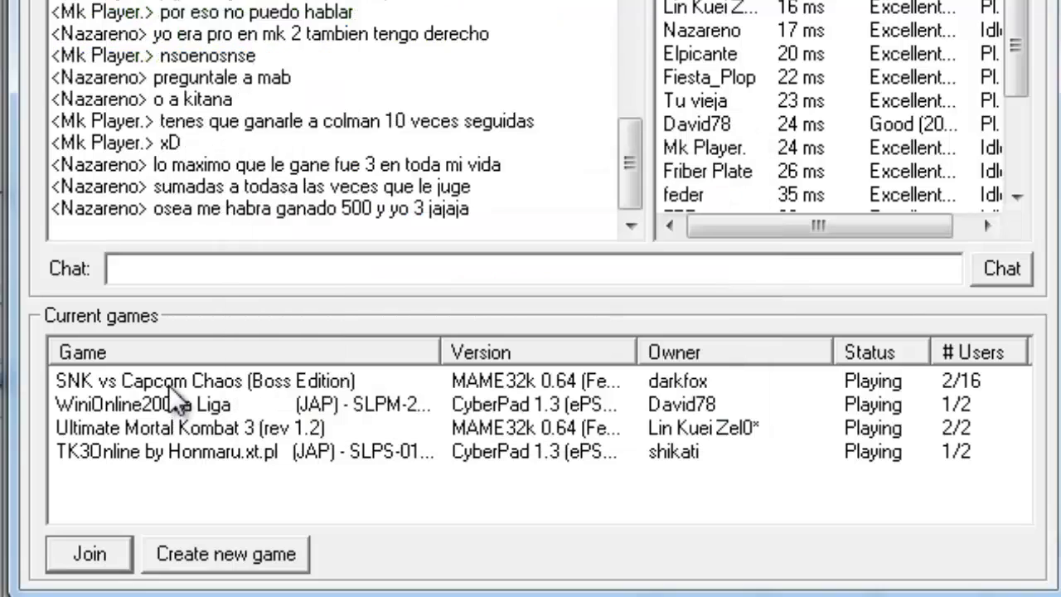
pyautogui.click(171, 383)
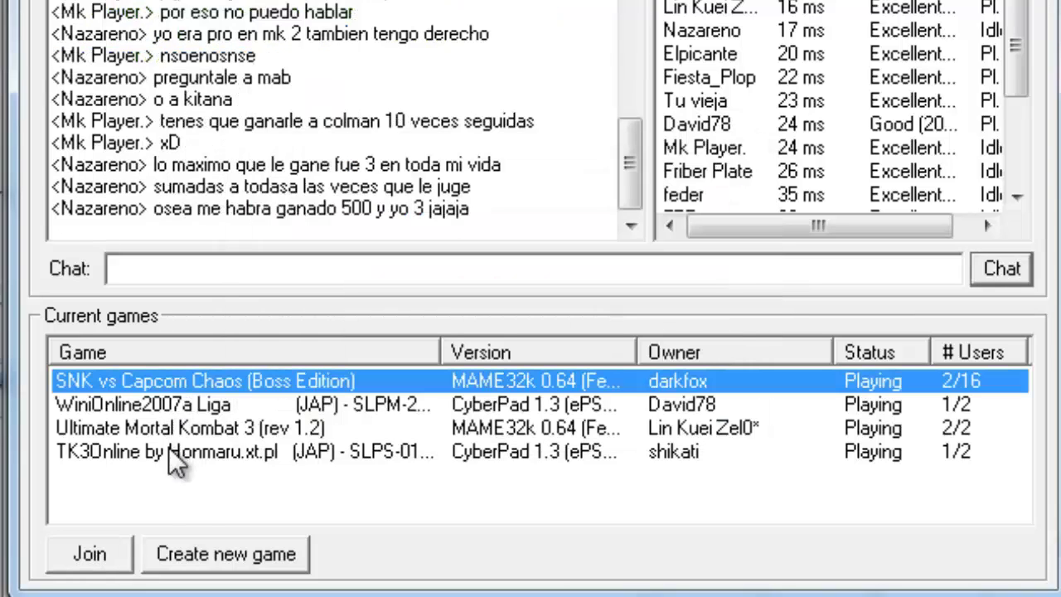
# Create a new game from the Unknown Game entry and send "hola" in the chat for its players
pyautogui.click(286, 557)
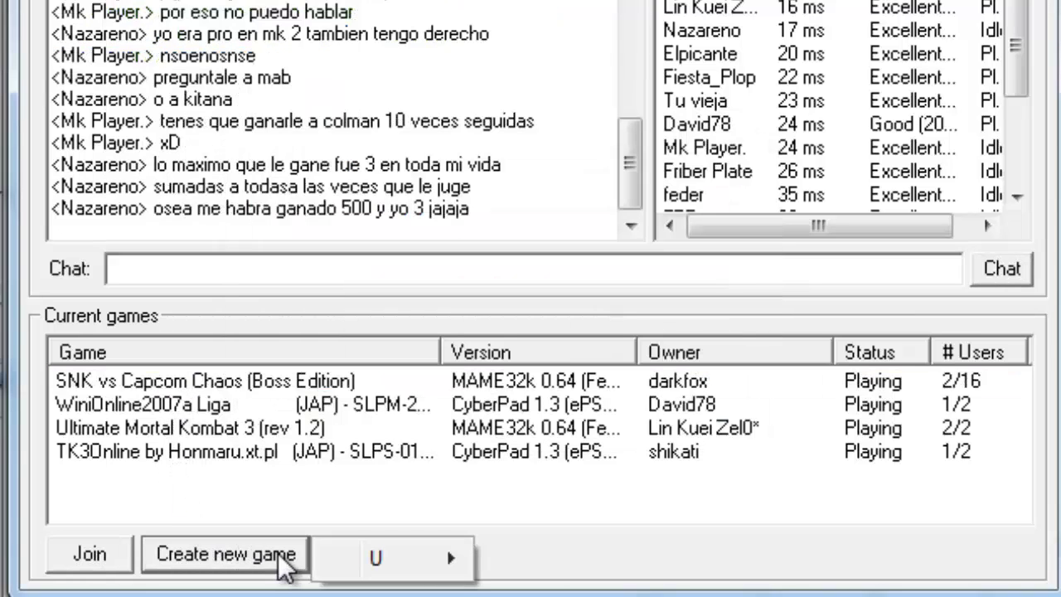
pyautogui.moveTo(343, 569)
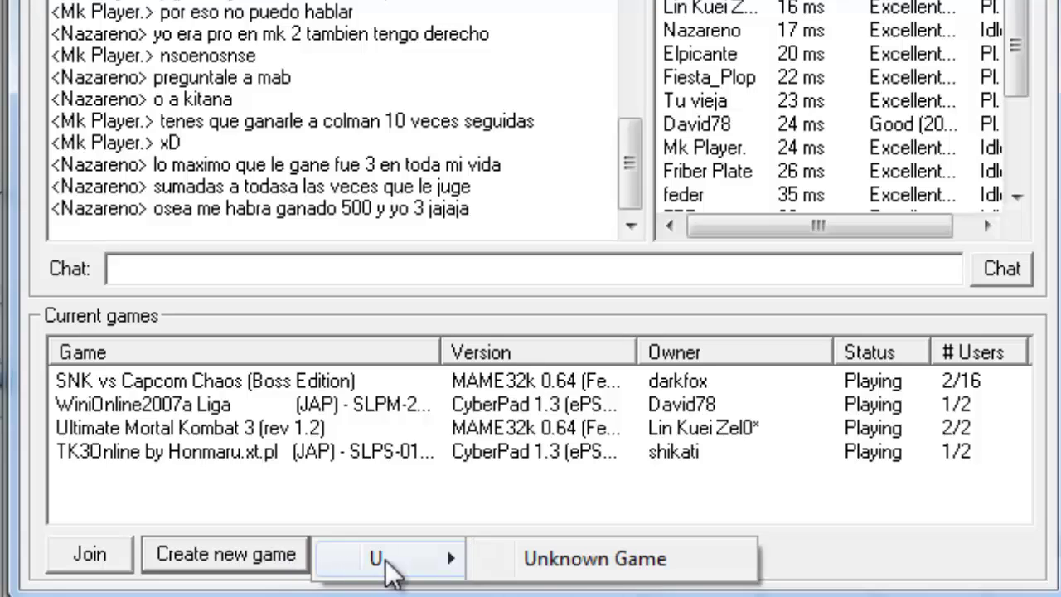
pyautogui.click(544, 566)
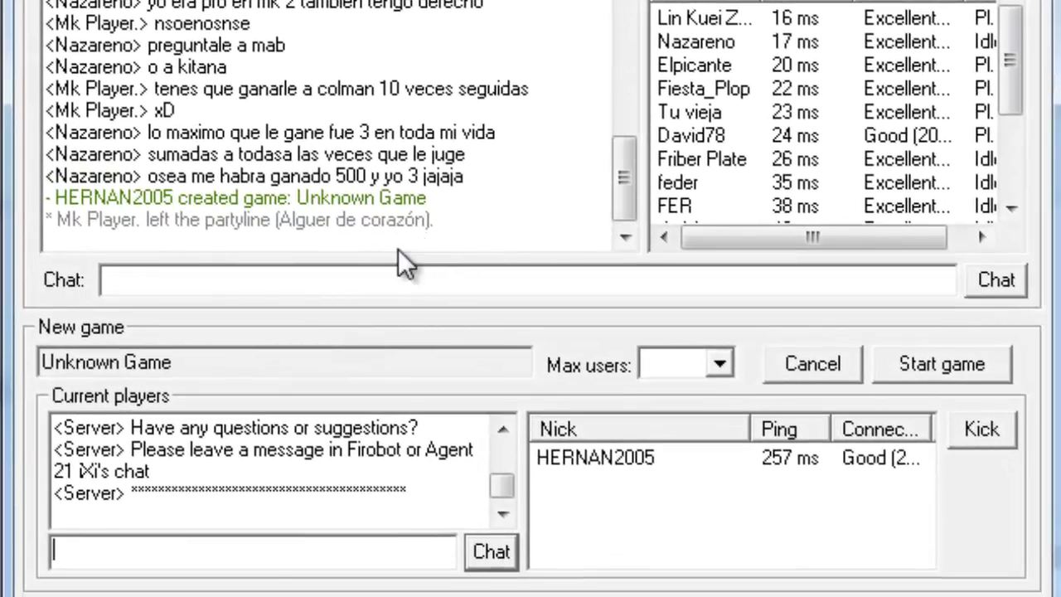
pyautogui.write('hola')
pyautogui.press('Return')
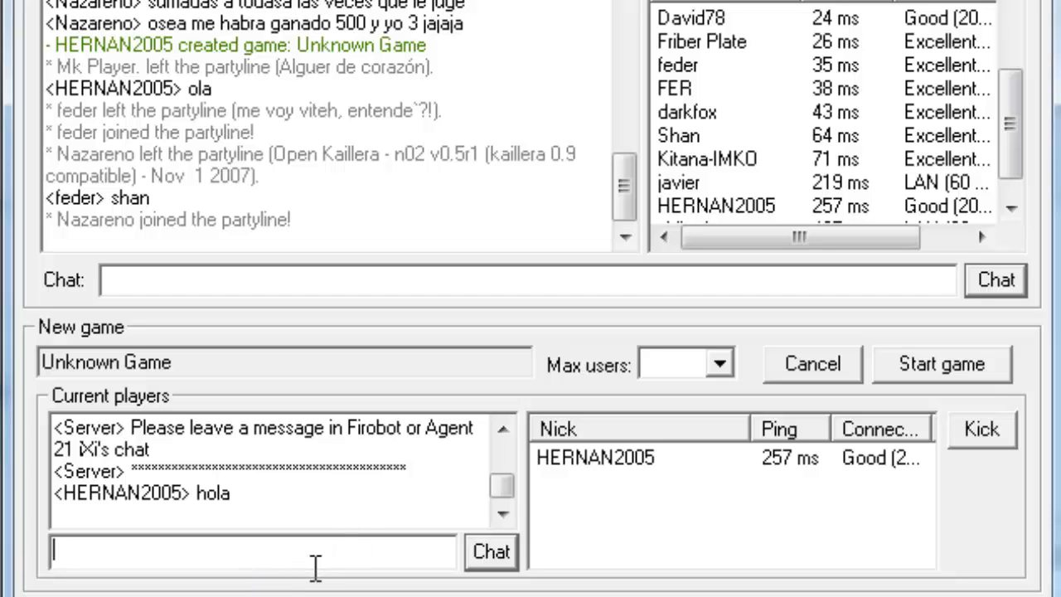
# Choose the blank entry as the maximum number of users and start the created game
pyautogui.click(720, 365)
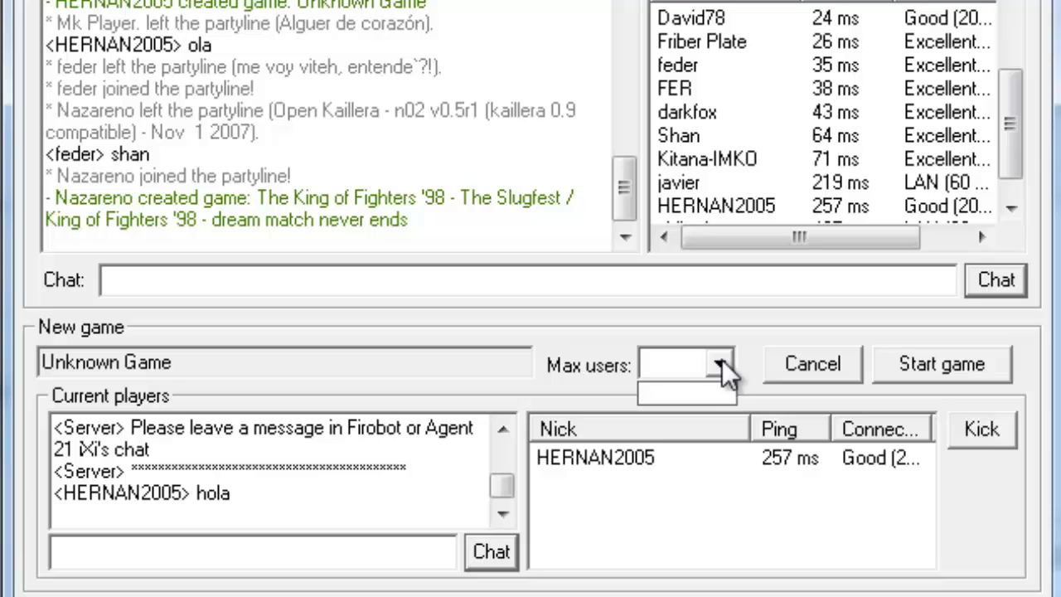
pyautogui.click(691, 391)
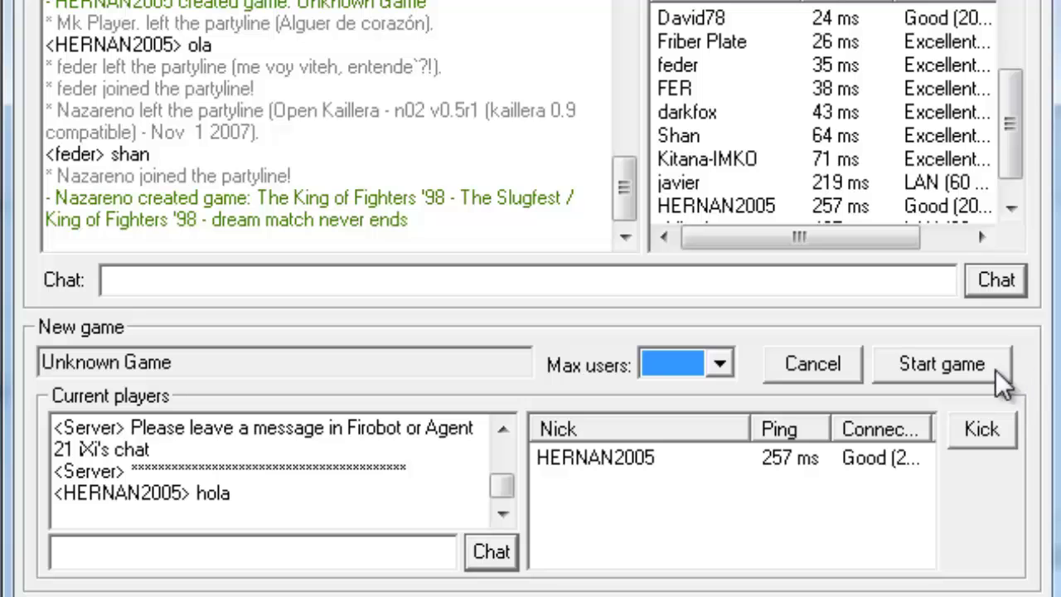
pyautogui.click(929, 371)
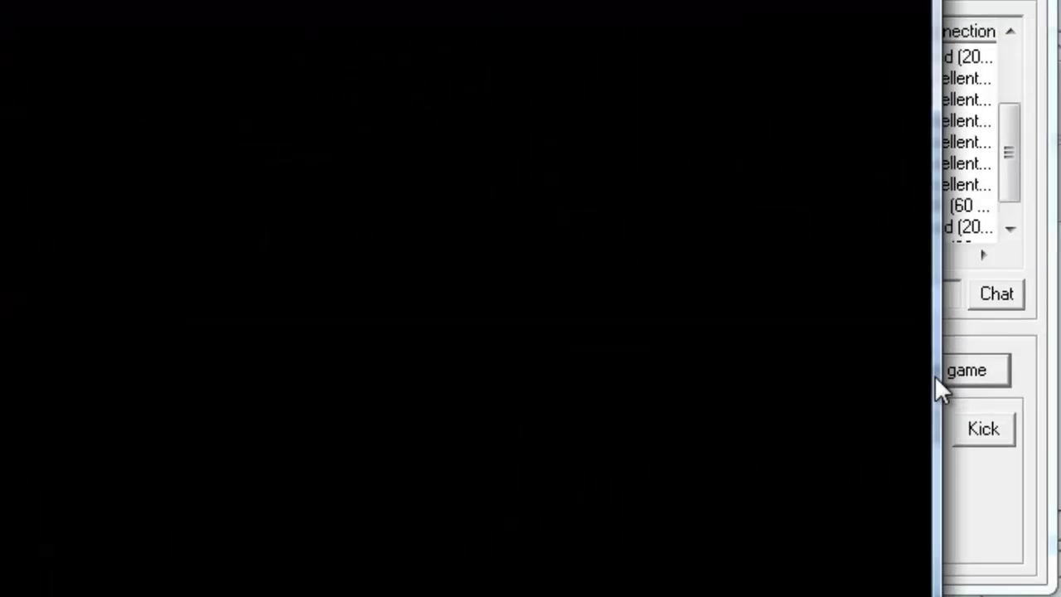